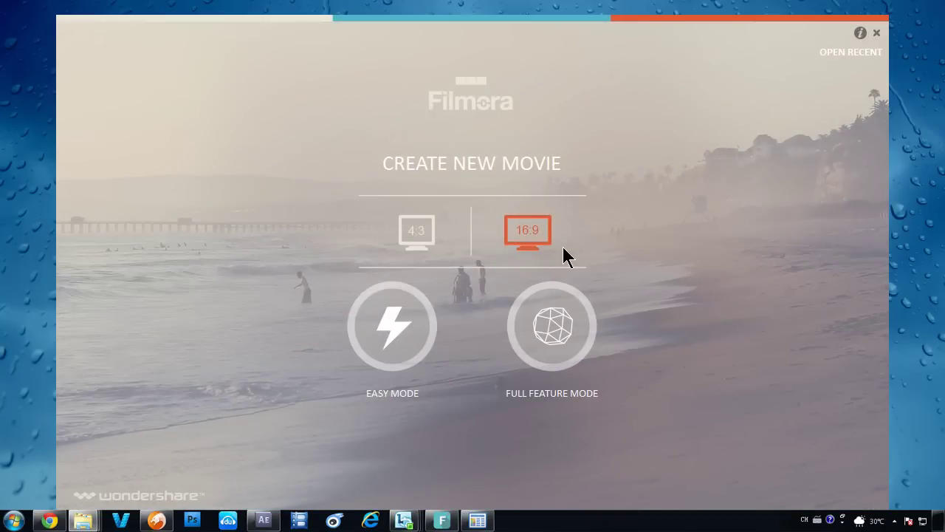
Step: Set the new project to 16:9 widescreen after trying 4:3, then enter Full Feature Mode
{"action": "left_click", "coordinate": [425, 235]}
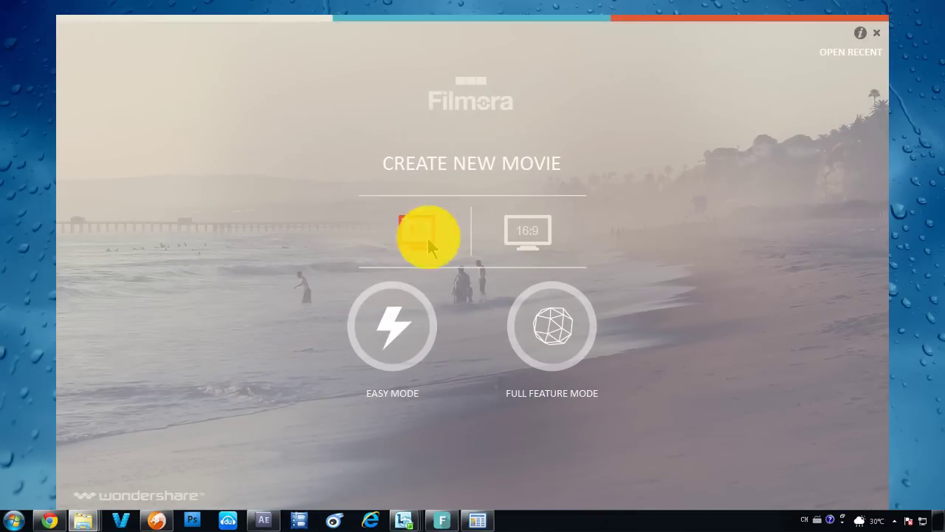
{"action": "left_click", "coordinate": [527, 235]}
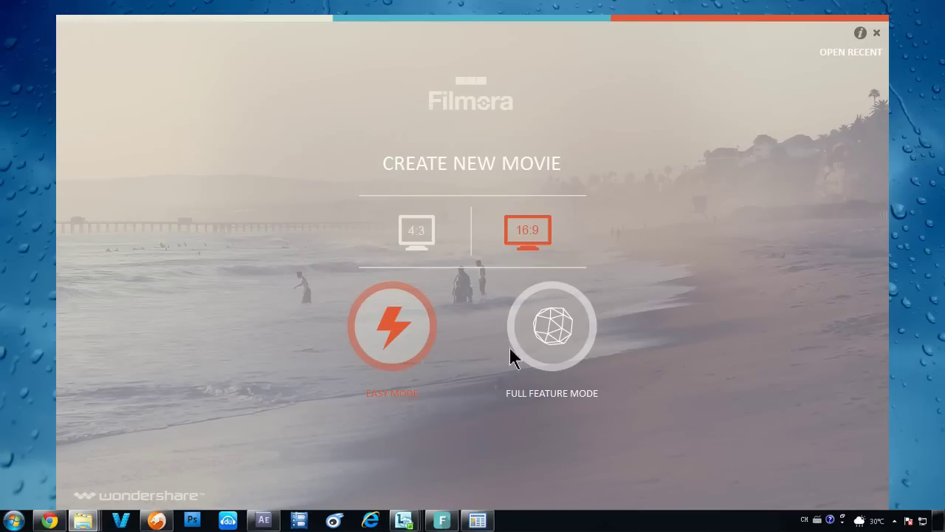
{"action": "left_click", "coordinate": [547, 344]}
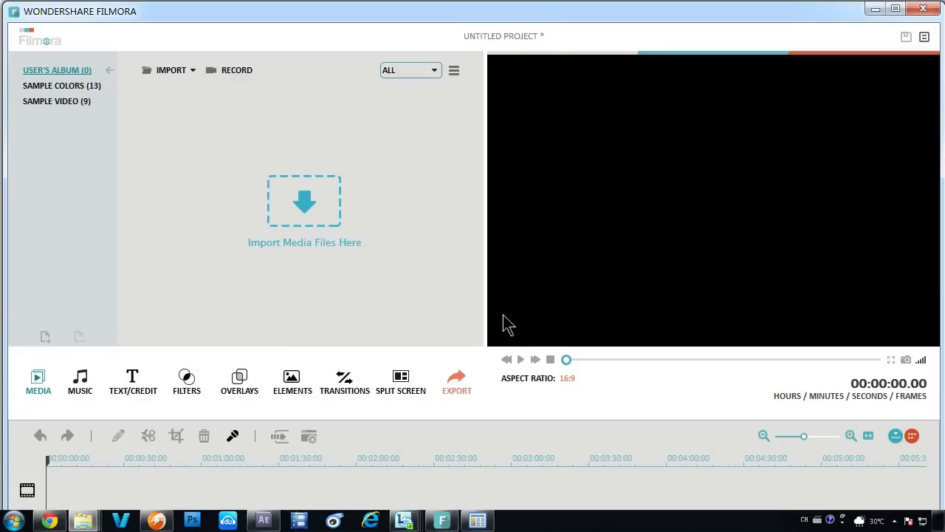
Step: Import shutterstock_v3516785 and shutterstock_v4654295 into the media library and briefly preview the beach clip
{"action": "left_click", "coordinate": [157, 70]}
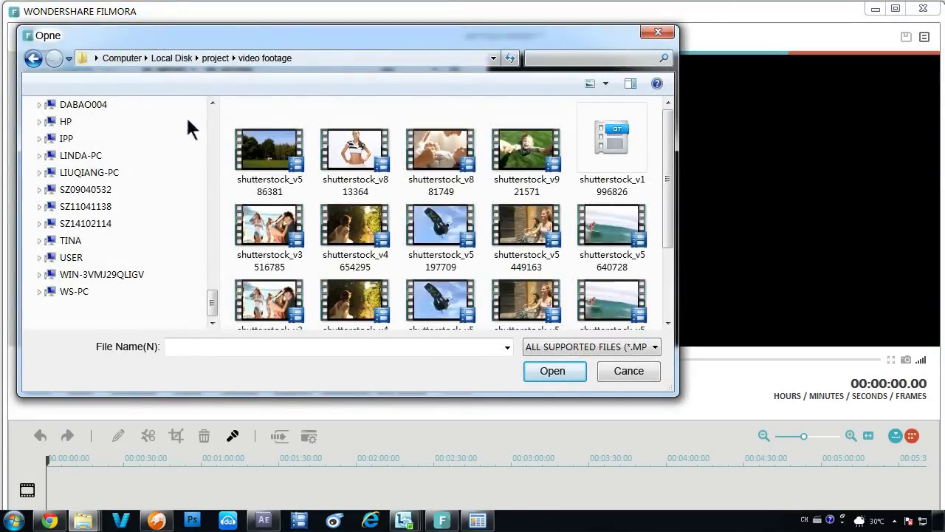
{"action": "left_click", "coordinate": [263, 236]}
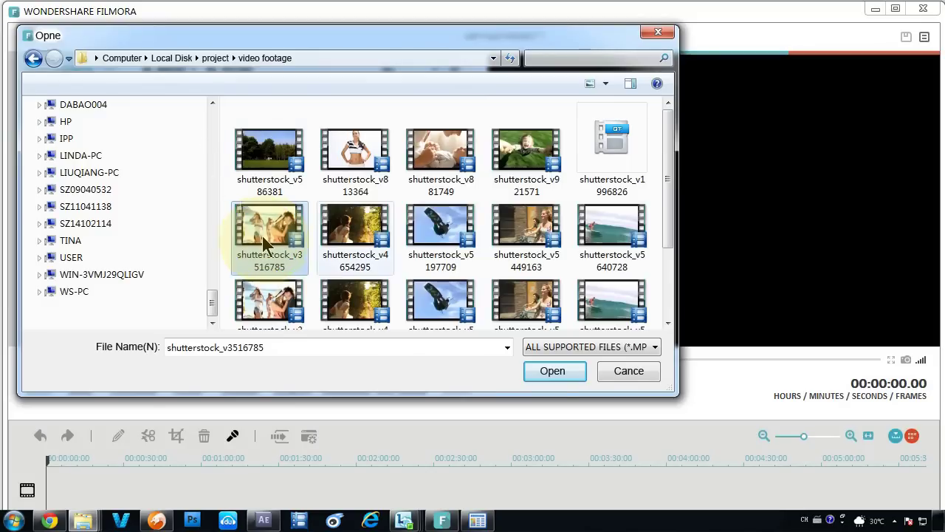
{"action": "left_click", "coordinate": [344, 240], "text": "ctrl"}
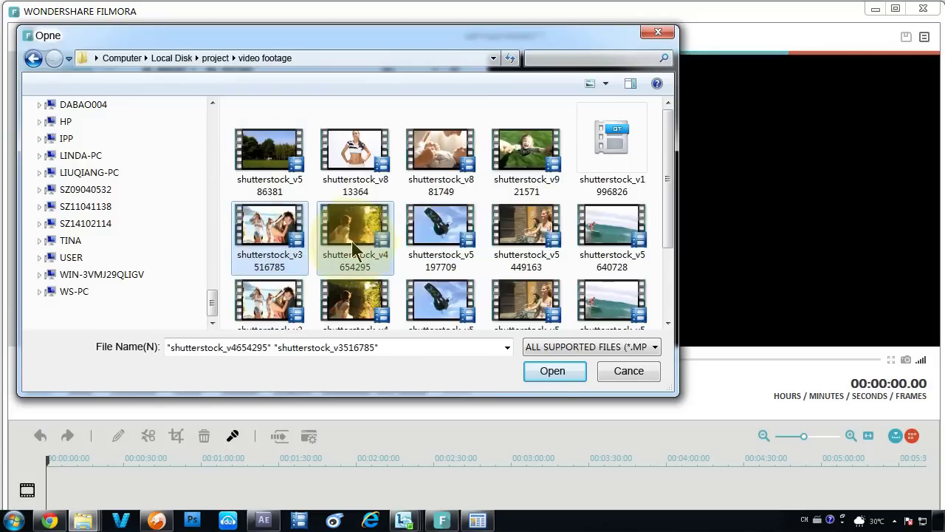
{"action": "left_click", "coordinate": [573, 376]}
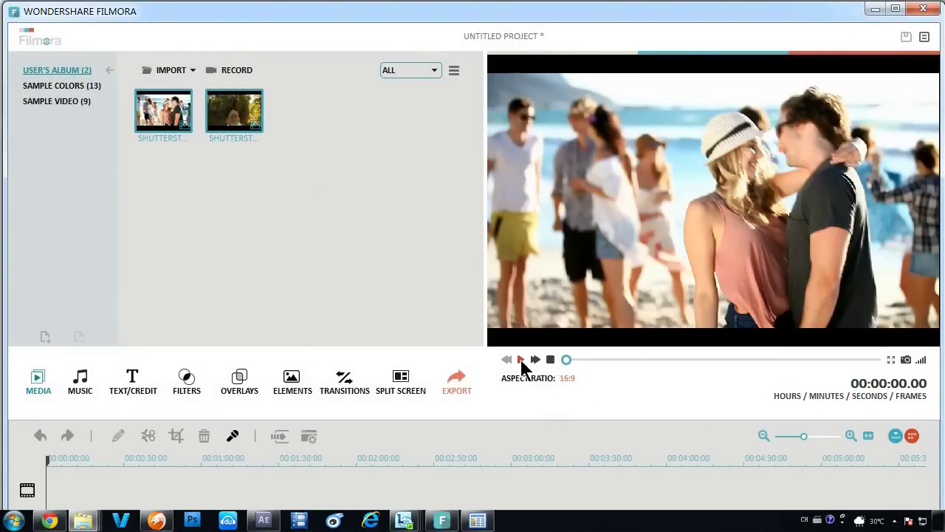
{"action": "left_click", "coordinate": [522, 361]}
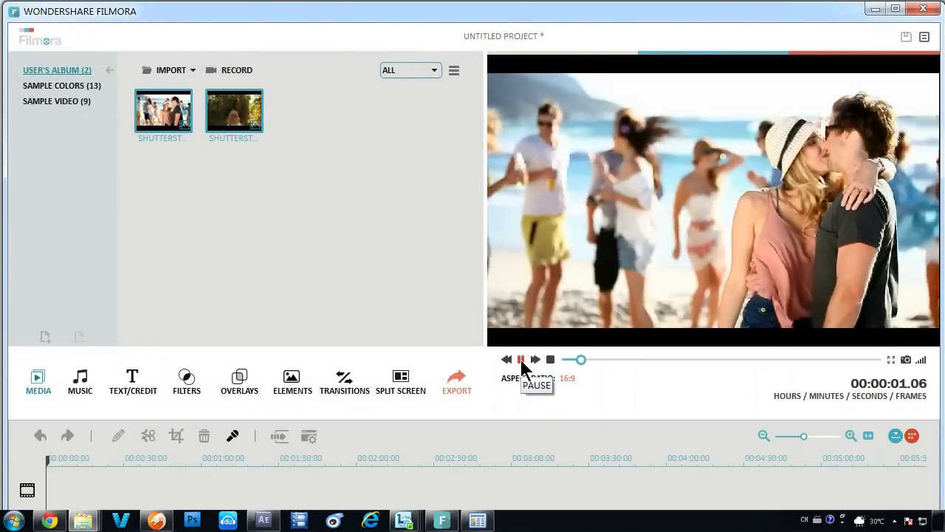
{"action": "left_click", "coordinate": [521, 360]}
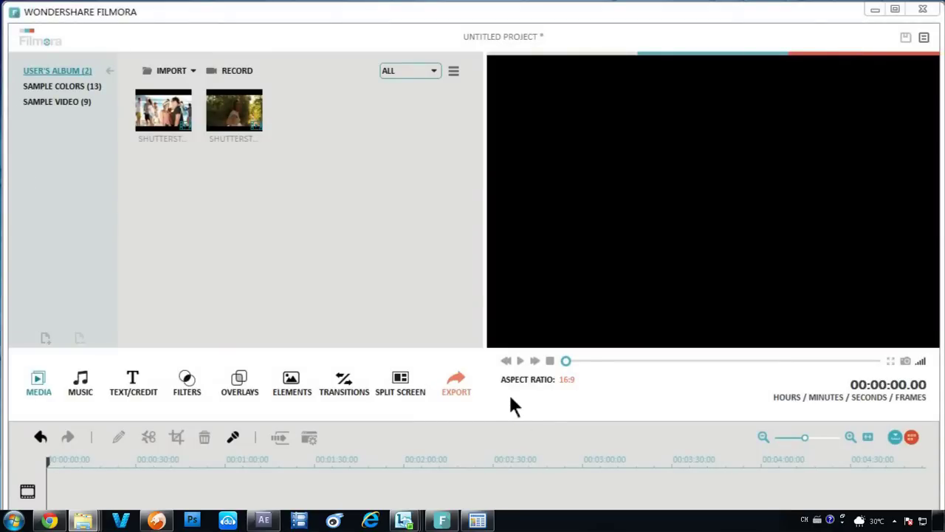
Step: Place both shutterstock clips in sequence on the timeline and zoom the timeline in
{"action": "mouse_move", "coordinate": [277, 137]}
{"action": "left_mouse_down"}
{"action": "mouse_move", "coordinate": [145, 112]}
{"action": "mouse_move", "coordinate": [90, 368]}
{"action": "left_mouse_up"}
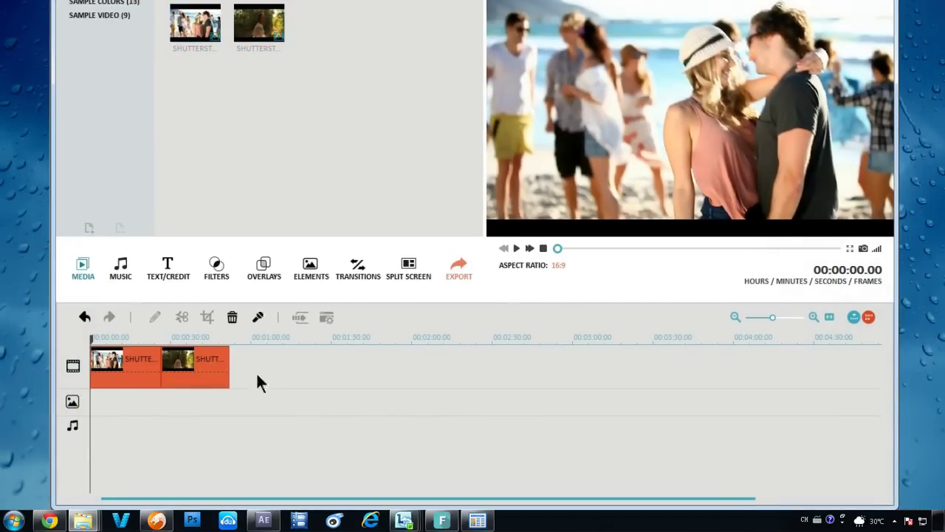
{"action": "left_click_drag", "start_coordinate": [773, 317], "coordinate": [779, 318]}
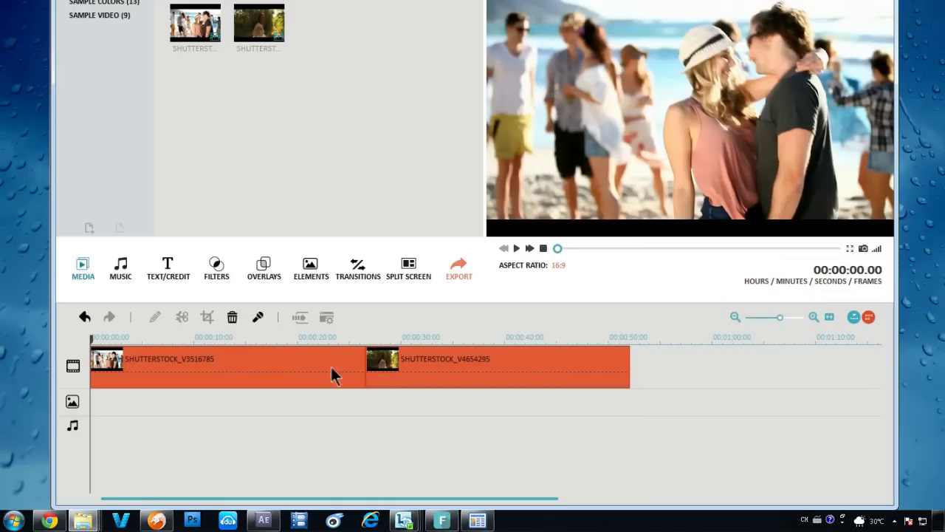
{"action": "left_click", "coordinate": [243, 365]}
Step: Lower the first clip's saturation to -2, leaving its rotation unchanged after a test turn
{"action": "left_click", "coordinate": [155, 317]}
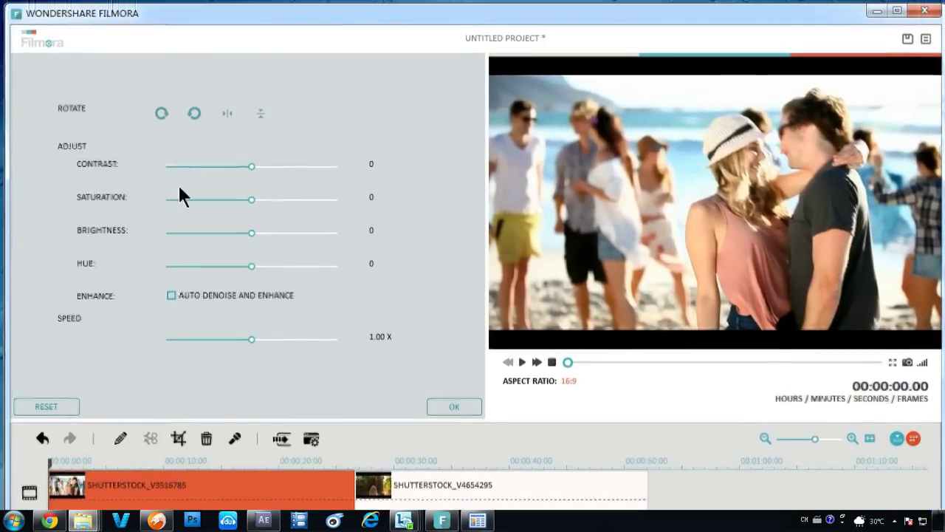
{"action": "left_click", "coordinate": [194, 113]}
{"action": "left_click", "coordinate": [161, 113]}
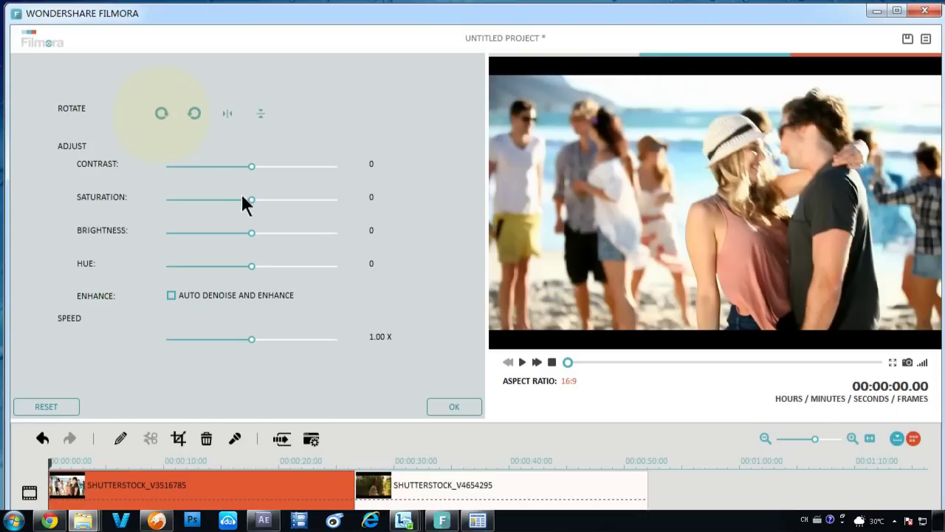
{"action": "mouse_move", "coordinate": [249, 198]}
{"action": "left_mouse_down"}
{"action": "mouse_move", "coordinate": [227, 220]}
{"action": "mouse_move", "coordinate": [251, 217]}
{"action": "left_mouse_up"}
Step: Apply the clip adjustments and cut away the first clip's opening five seconds
{"action": "left_click", "coordinate": [447, 410]}
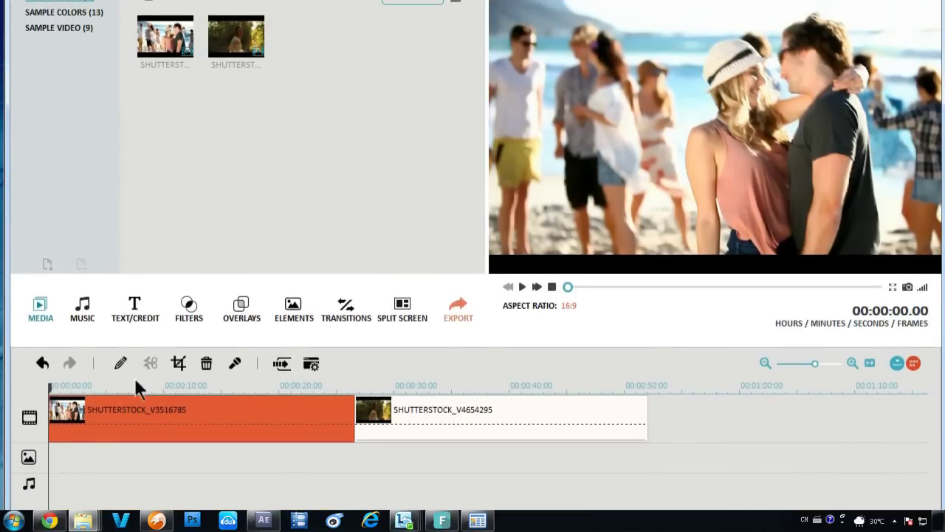
{"action": "left_click", "coordinate": [76, 389]}
{"action": "left_click_drag", "start_coordinate": [78, 389], "coordinate": [114, 389]}
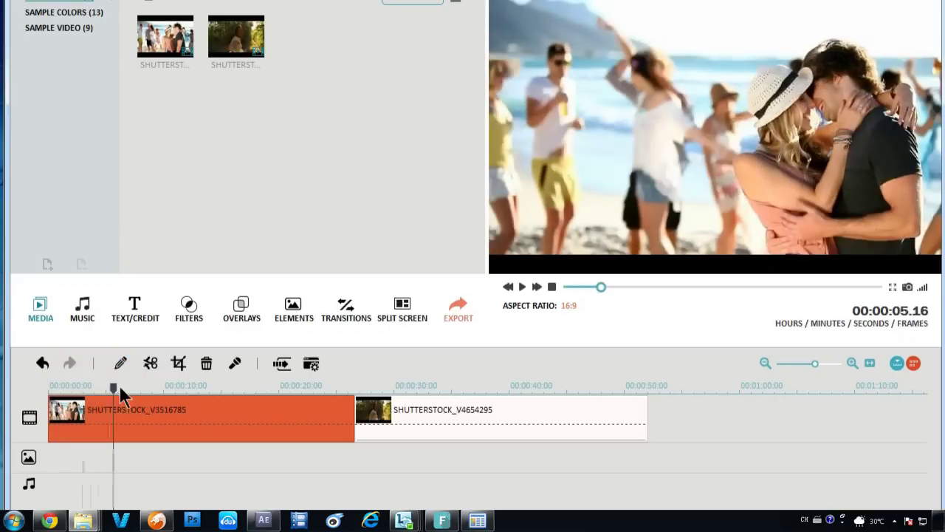
{"action": "left_click", "coordinate": [151, 364]}
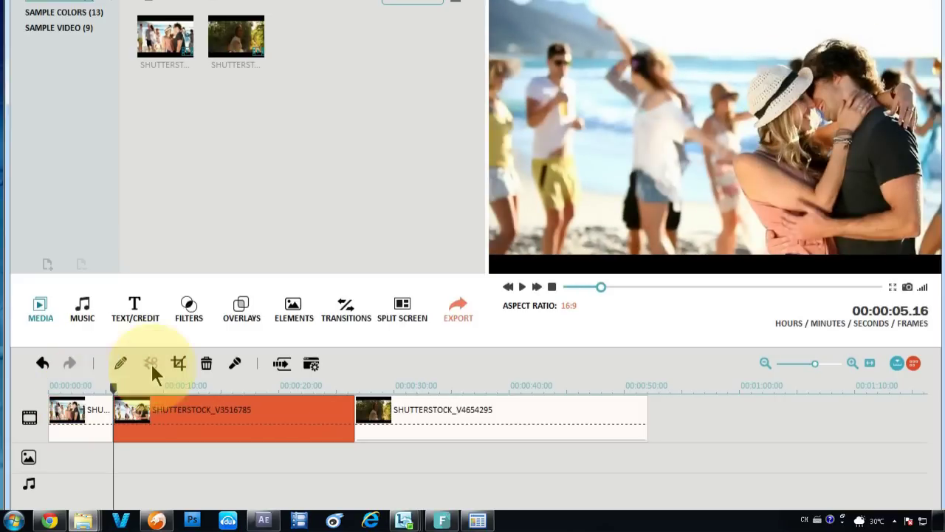
{"action": "left_click", "coordinate": [76, 407]}
{"action": "left_click", "coordinate": [207, 364]}
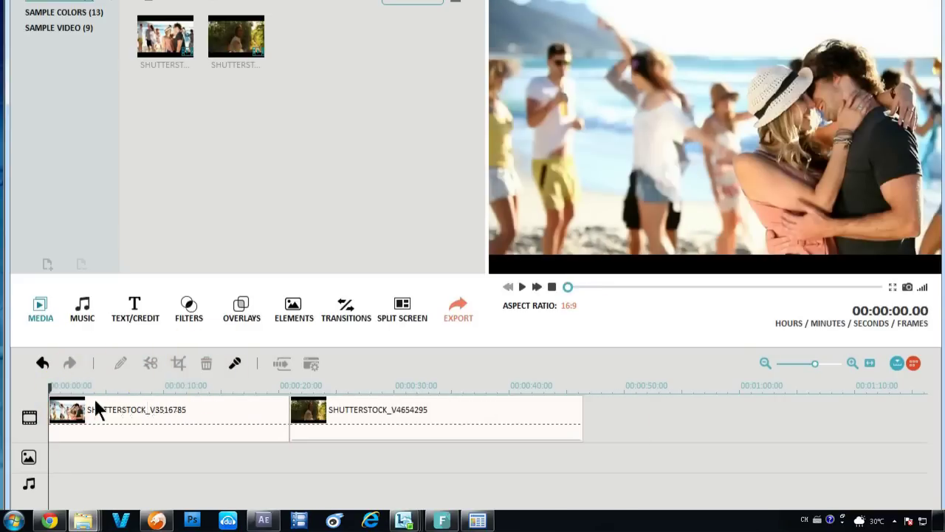
Step: Split the first clip at 14.23 seconds and delete the piece after it
{"action": "left_click_drag", "start_coordinate": [50, 389], "coordinate": [220, 389]}
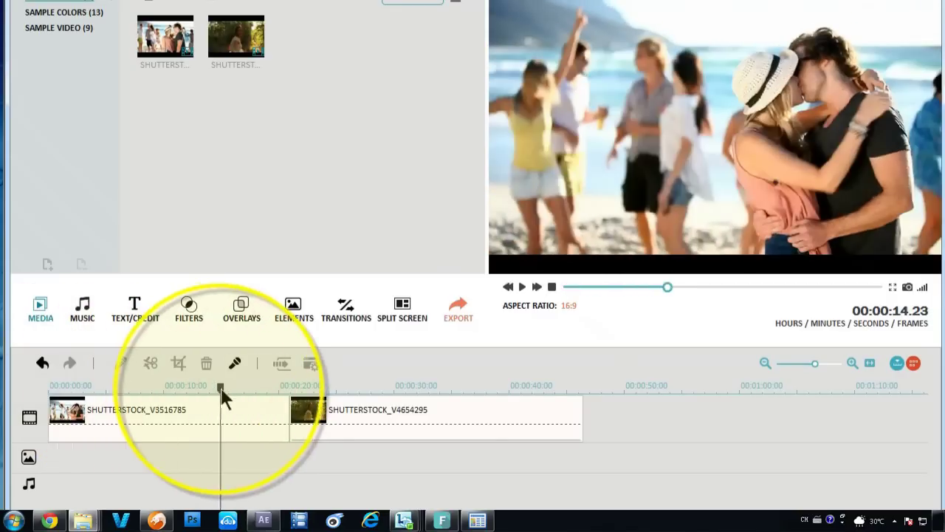
{"action": "left_click", "coordinate": [222, 407]}
{"action": "left_click", "coordinate": [149, 363]}
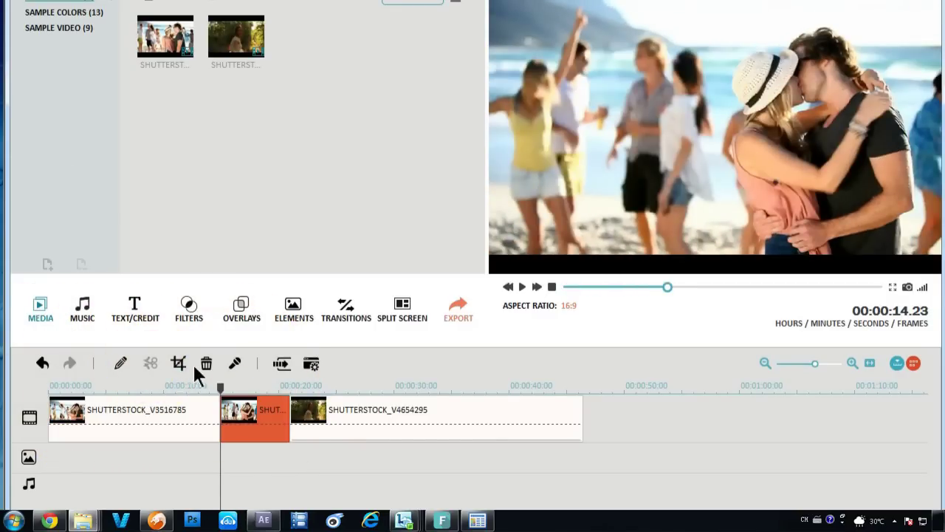
{"action": "left_click", "coordinate": [205, 365]}
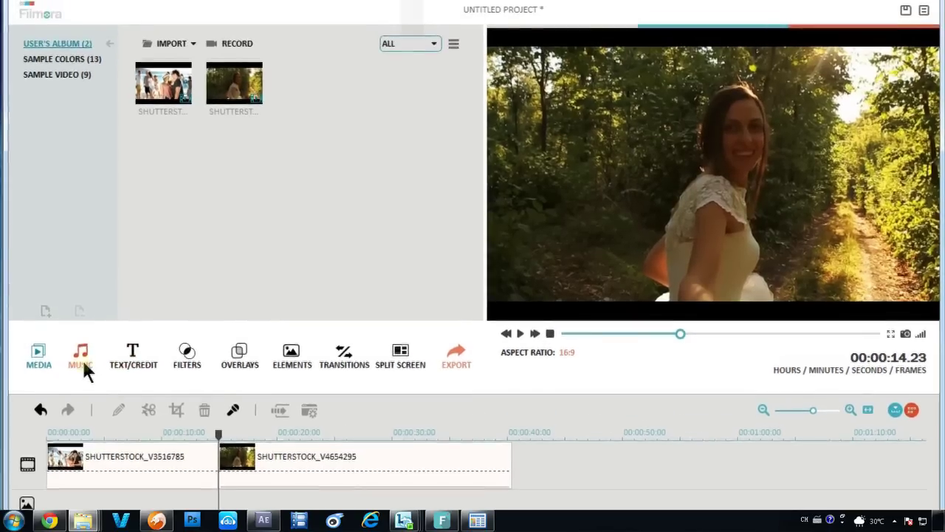
Step: Audition the Orange & Red music track and the Dog, Horse and Bombard sound effects
{"action": "left_click", "coordinate": [82, 310]}
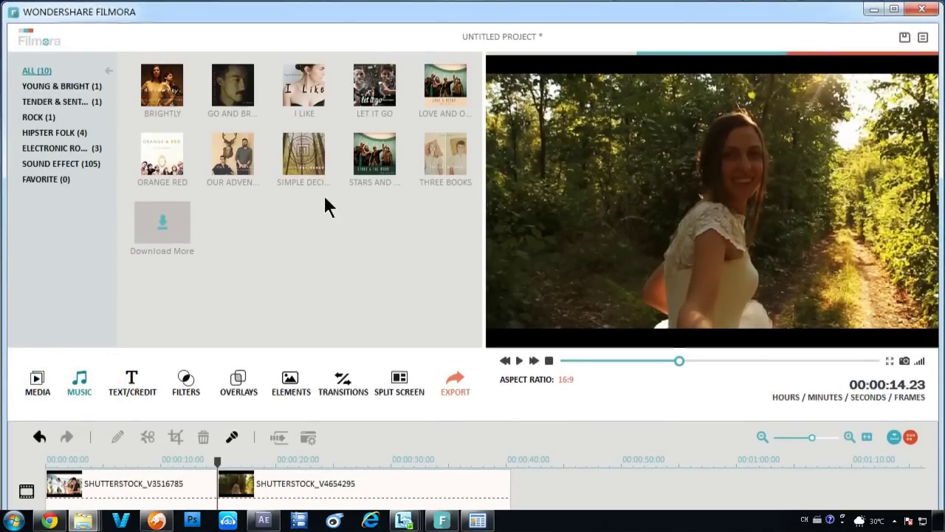
{"action": "double_click", "coordinate": [165, 162]}
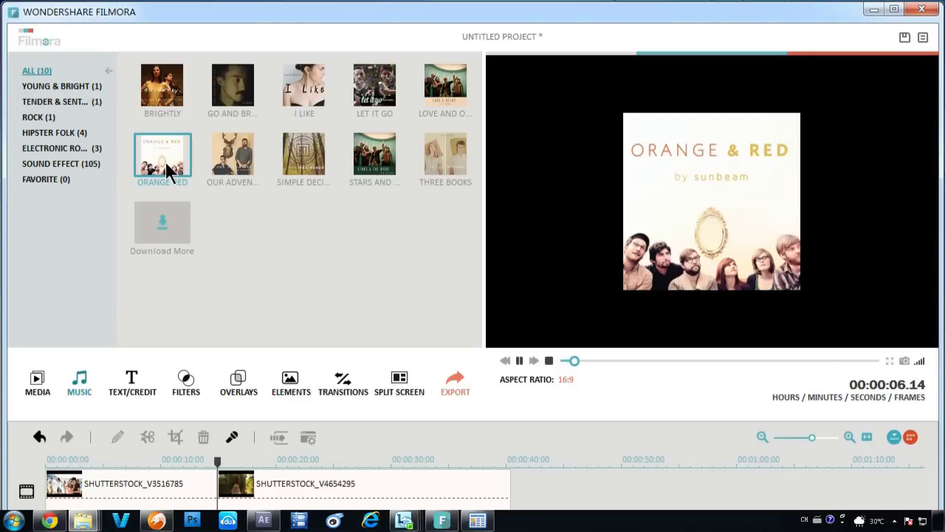
{"action": "left_click", "coordinate": [84, 164]}
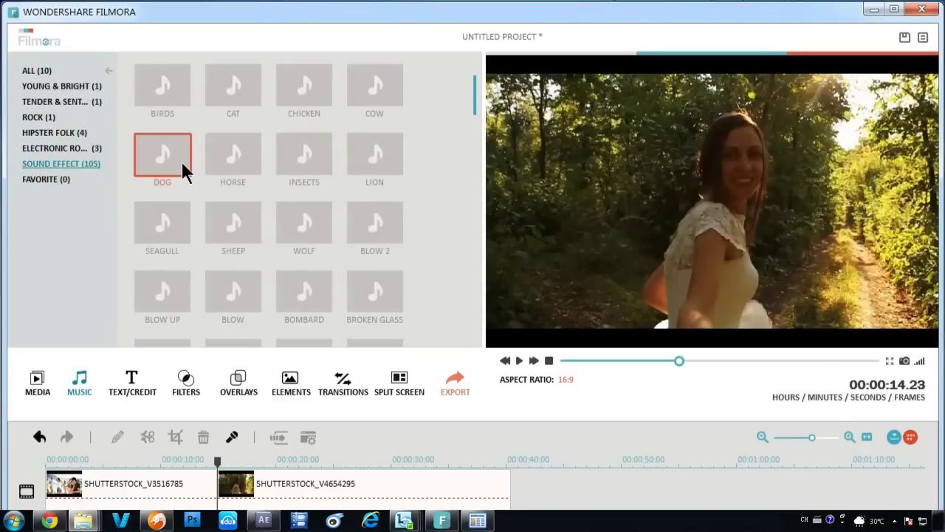
{"action": "double_click", "coordinate": [183, 165]}
{"action": "double_click", "coordinate": [231, 167]}
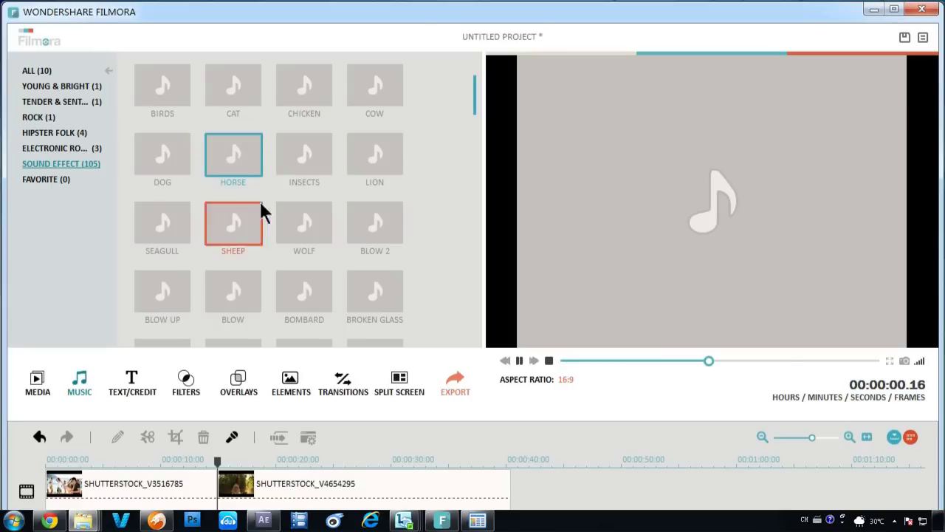
{"action": "left_click", "coordinate": [306, 292]}
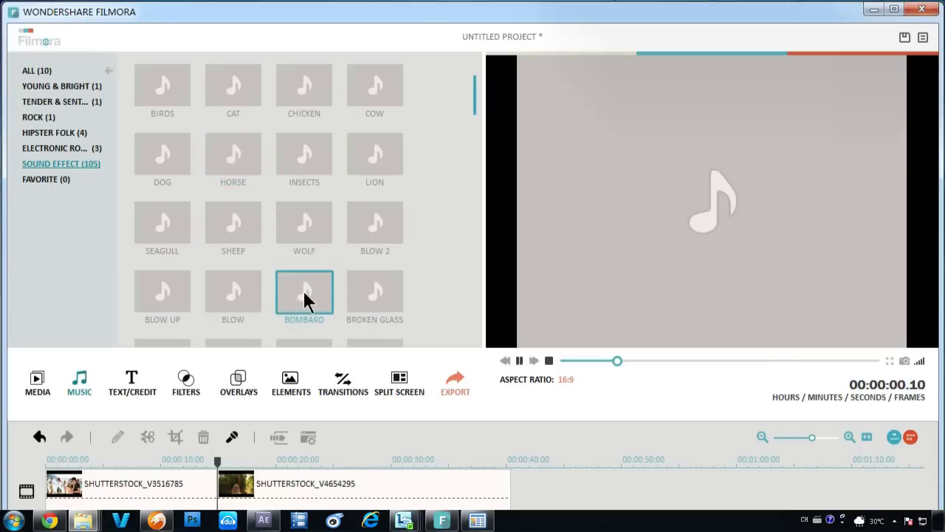
Step: Place the Orange Red song on the music track beneath both clips
{"action": "left_click", "coordinate": [37, 72]}
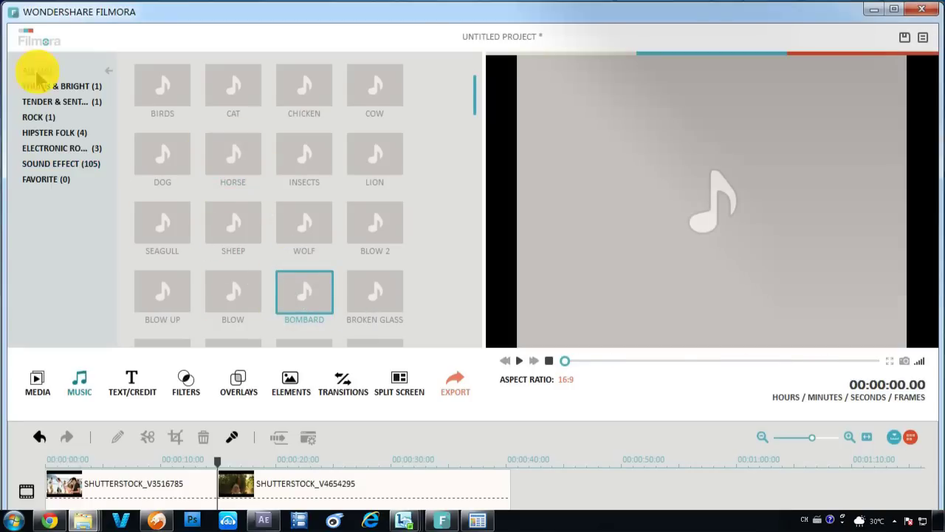
{"action": "left_click_drag", "start_coordinate": [153, 156], "coordinate": [47, 418]}
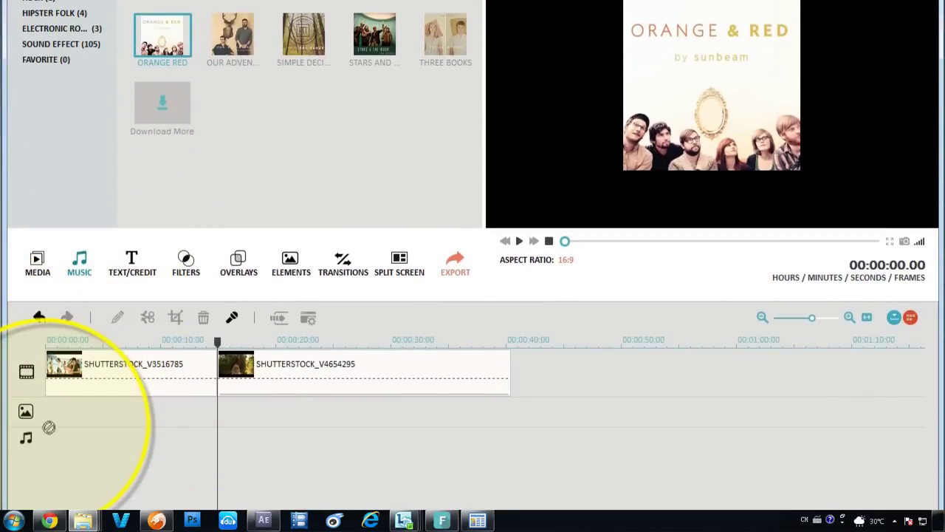
{"action": "left_click_drag", "start_coordinate": [49, 427], "coordinate": [50, 438]}
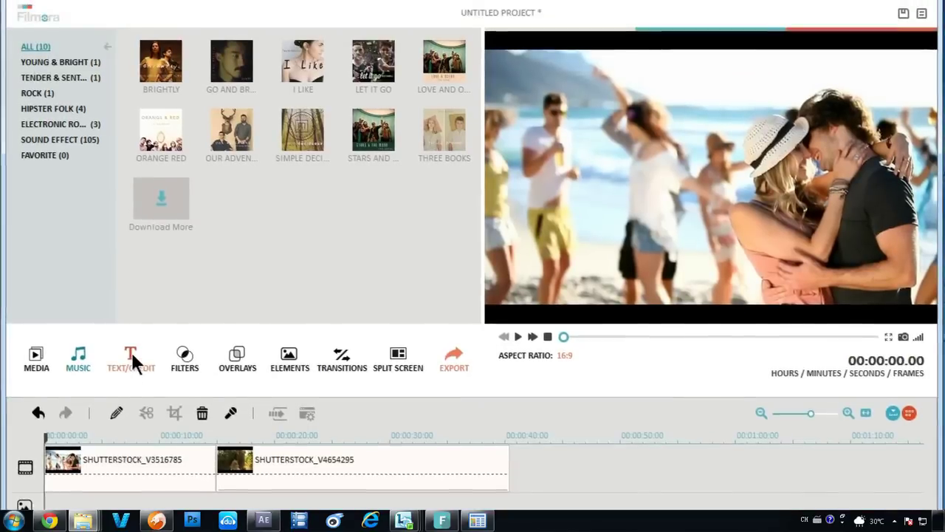
Step: Drop the Hand Sketch 'JOHN AND JULIA' title at 0 s, stretch it to the first clip's end, and open its text
{"action": "left_click", "coordinate": [131, 380]}
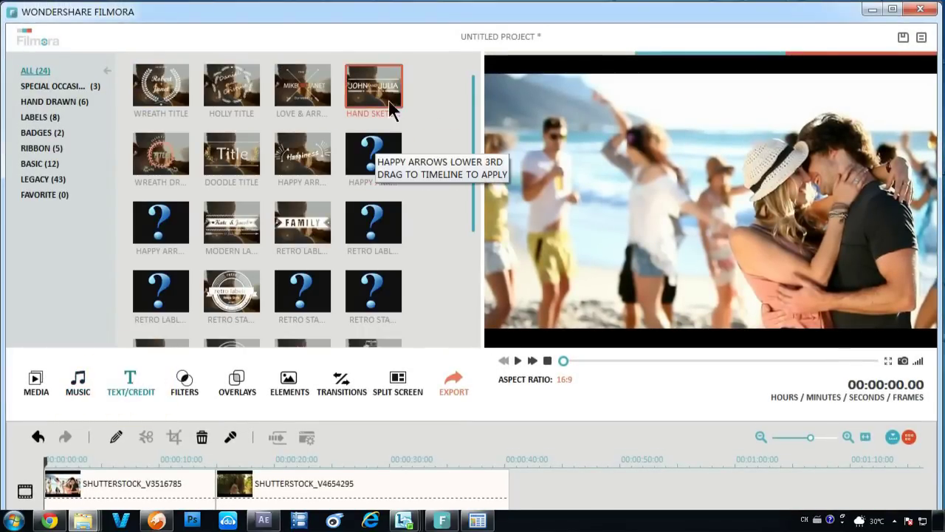
{"action": "left_click", "coordinate": [391, 106]}
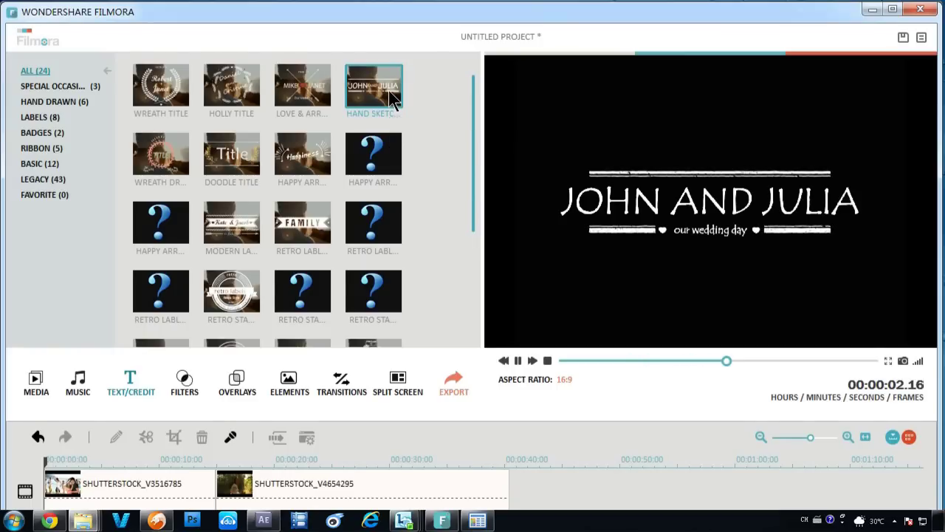
{"action": "mouse_move", "coordinate": [391, 104]}
{"action": "left_mouse_down"}
{"action": "mouse_move", "coordinate": [75, 404]}
{"action": "mouse_move", "coordinate": [47, 415]}
{"action": "left_mouse_up"}
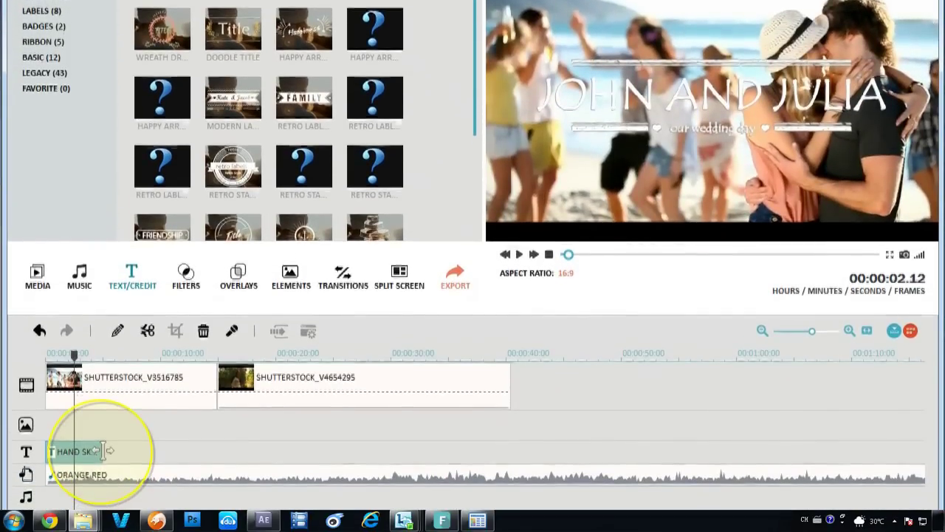
{"action": "left_click_drag", "start_coordinate": [104, 450], "coordinate": [222, 447]}
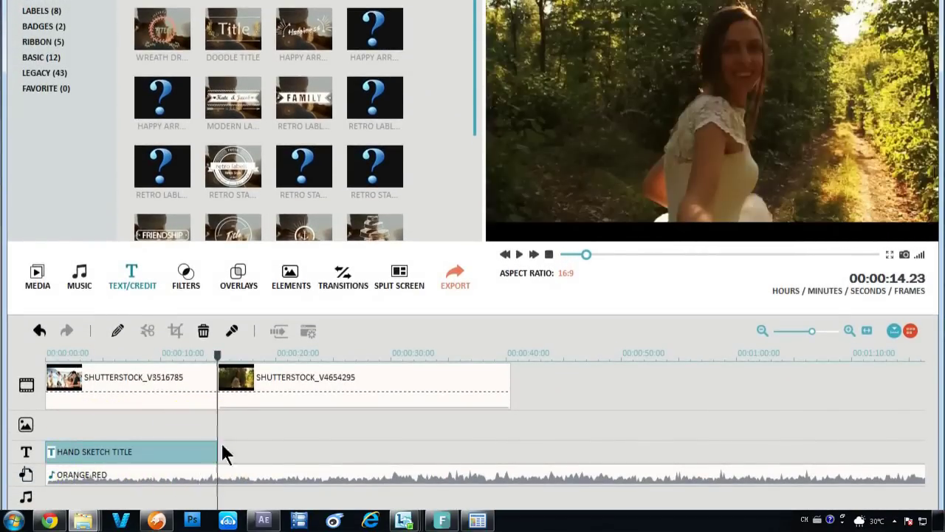
{"action": "left_click_drag", "start_coordinate": [221, 373], "coordinate": [146, 363]}
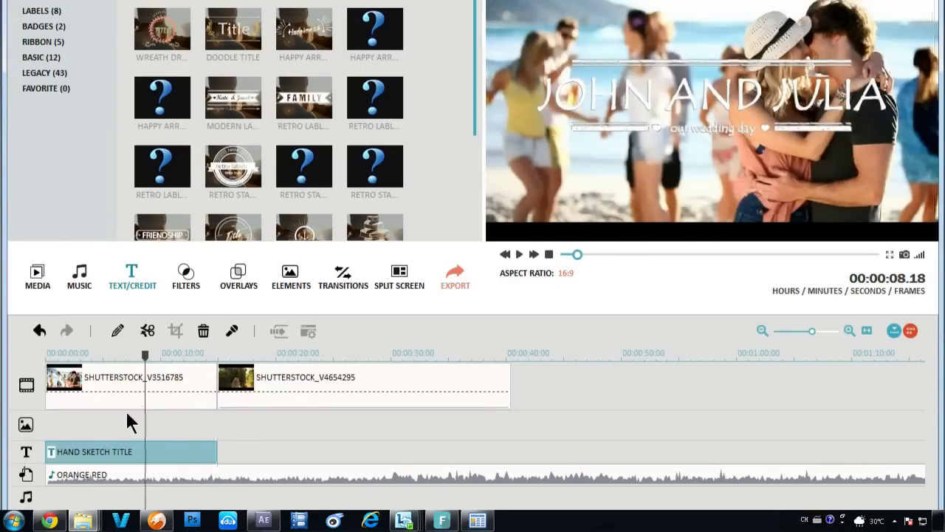
{"action": "double_click", "coordinate": [129, 450]}
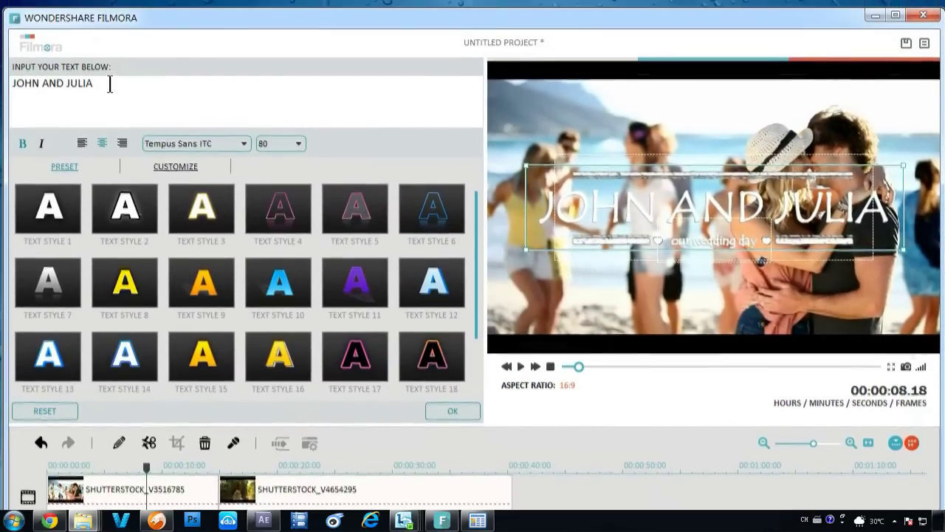
Step: Replace the title text JOHN AND JULIA with 'Jack and Rose' and confirm
{"action": "left_click_drag", "start_coordinate": [109, 83], "coordinate": [48, 84]}
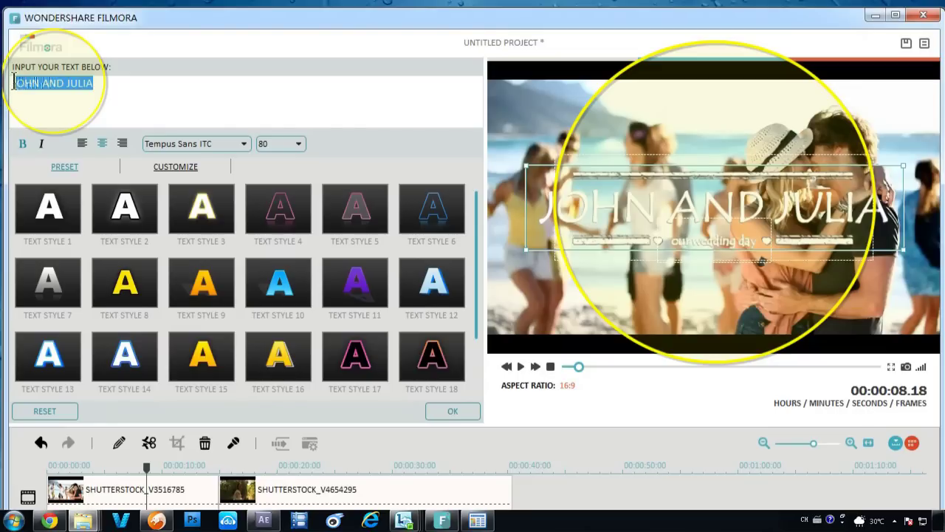
{"action": "key", "text": "BackSpace"}
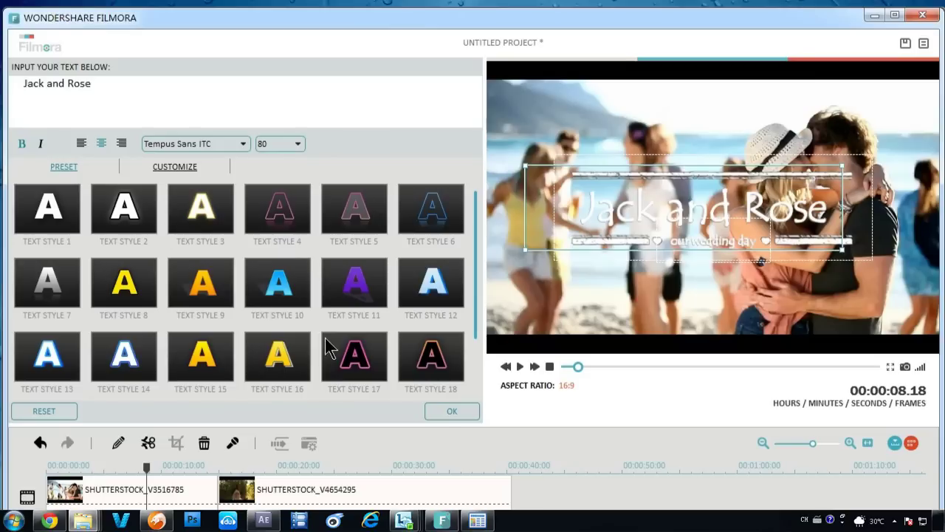
{"action": "left_click", "coordinate": [443, 413]}
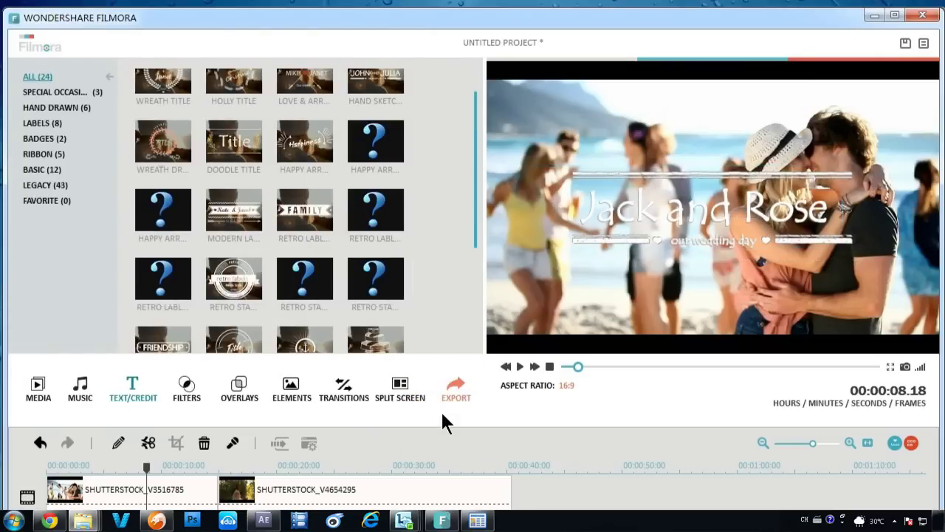
Step: Preview the Particle 1, light leaks, Baltan and Purple Haze filters
{"action": "left_click", "coordinate": [198, 396]}
{"action": "left_click", "coordinate": [153, 97]}
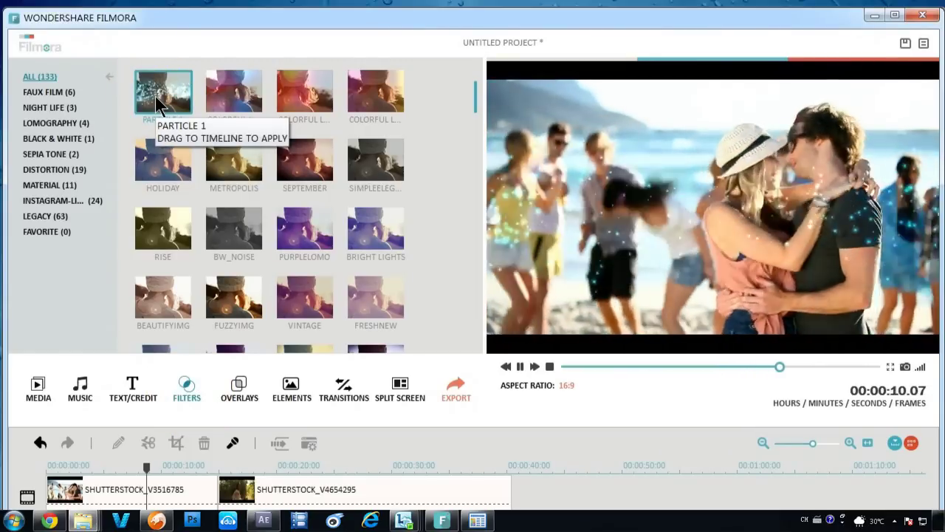
{"action": "left_click", "coordinate": [231, 107]}
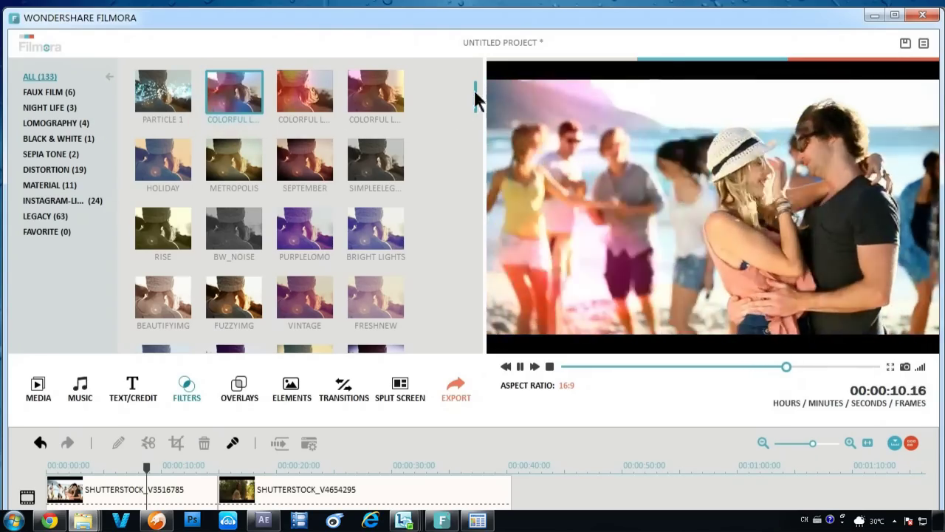
{"action": "left_click_drag", "start_coordinate": [474, 91], "coordinate": [477, 144]}
{"action": "left_click", "coordinate": [375, 106]}
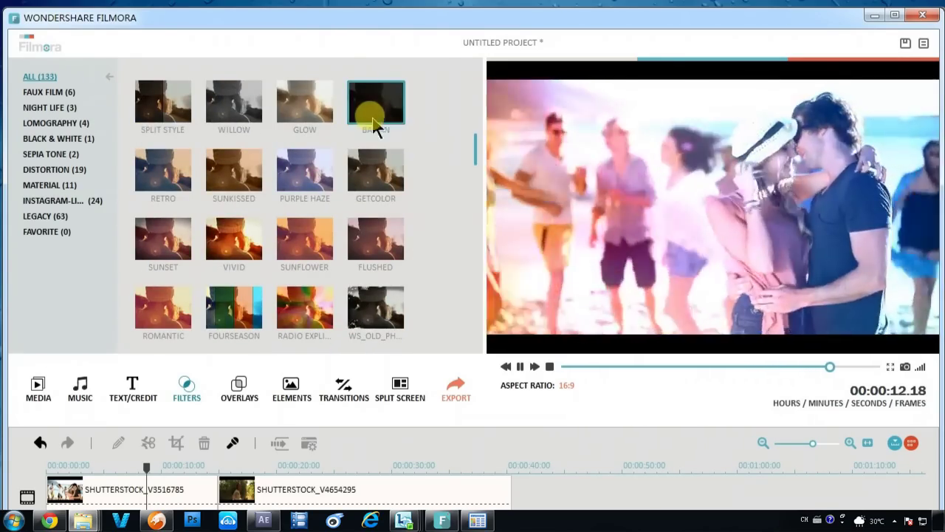
{"action": "left_click", "coordinate": [325, 175]}
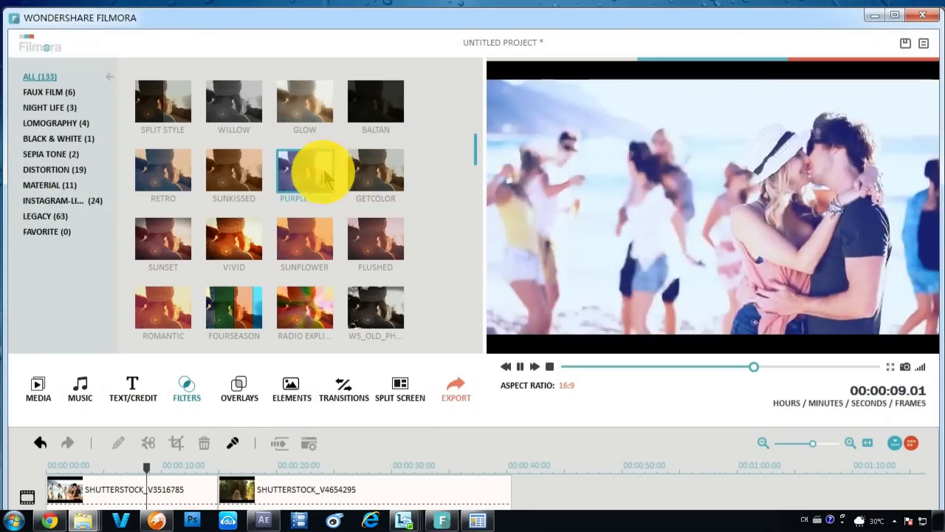
Step: Place Purple Haze on the filter track from about 7 s to the first clip's end
{"action": "mouse_move", "coordinate": [318, 177]}
{"action": "left_mouse_down"}
{"action": "mouse_move", "coordinate": [129, 478]}
{"action": "mouse_move", "coordinate": [124, 466]}
{"action": "left_mouse_up"}
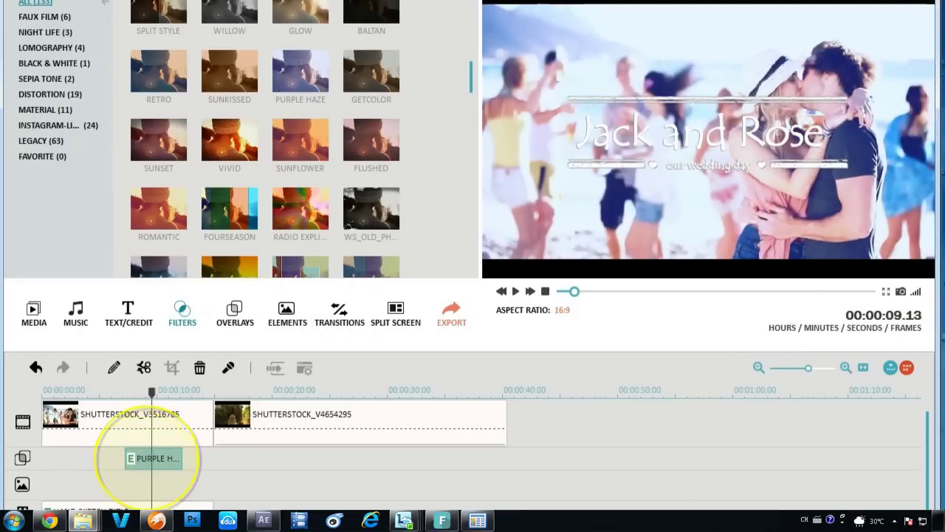
{"action": "left_click_drag", "start_coordinate": [151, 458], "coordinate": [216, 463]}
{"action": "left_click_drag", "start_coordinate": [214, 417], "coordinate": [207, 420]}
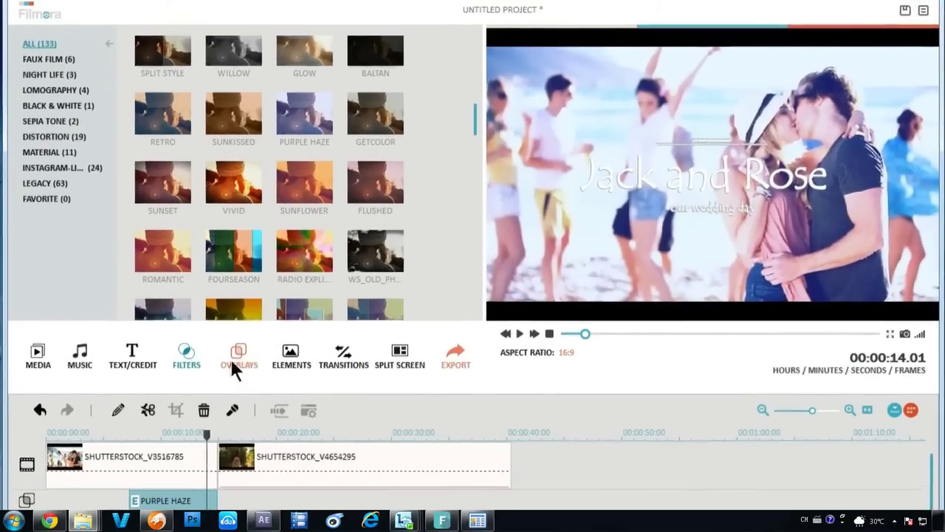
{"action": "left_click", "coordinate": [233, 318]}
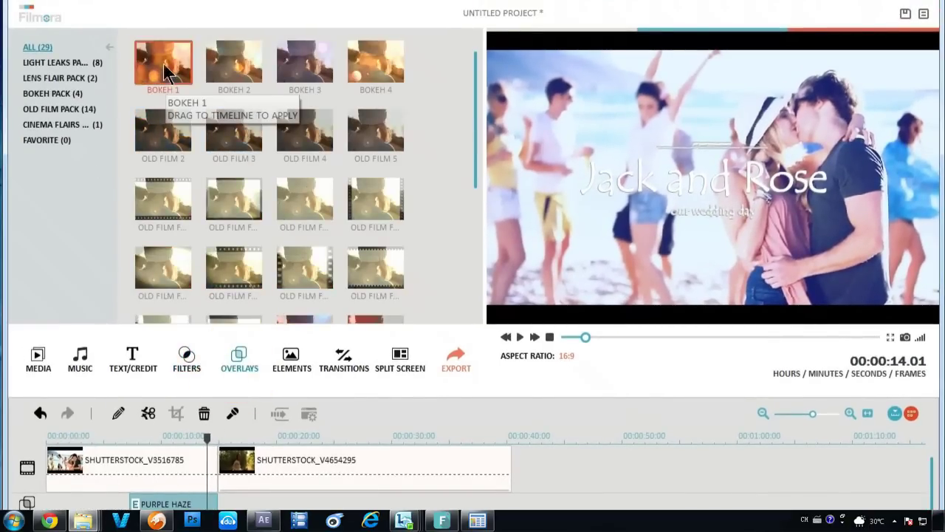
Step: Preview Bokeh 1, then stretch Old Film Frame 2 across the whole second clip
{"action": "left_click", "coordinate": [162, 65]}
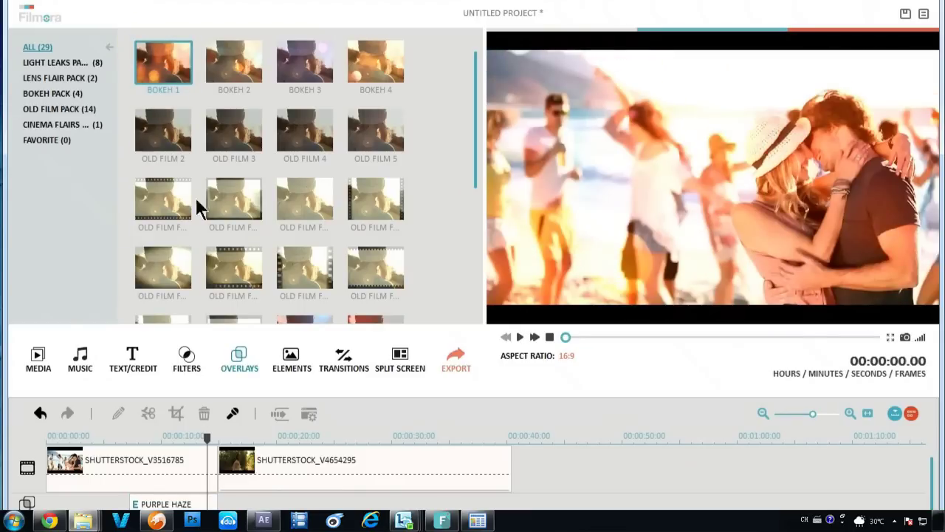
{"action": "left_click_drag", "start_coordinate": [209, 452], "coordinate": [259, 458]}
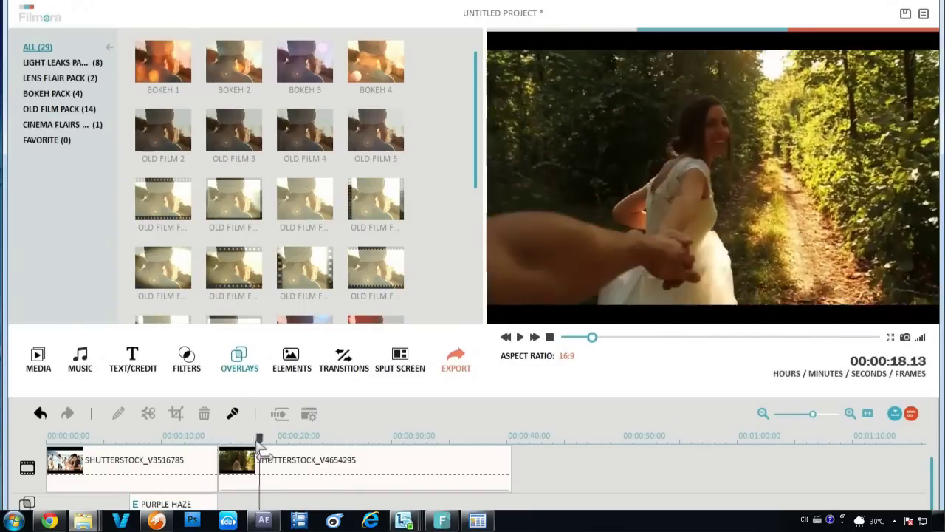
{"action": "left_click", "coordinate": [242, 188]}
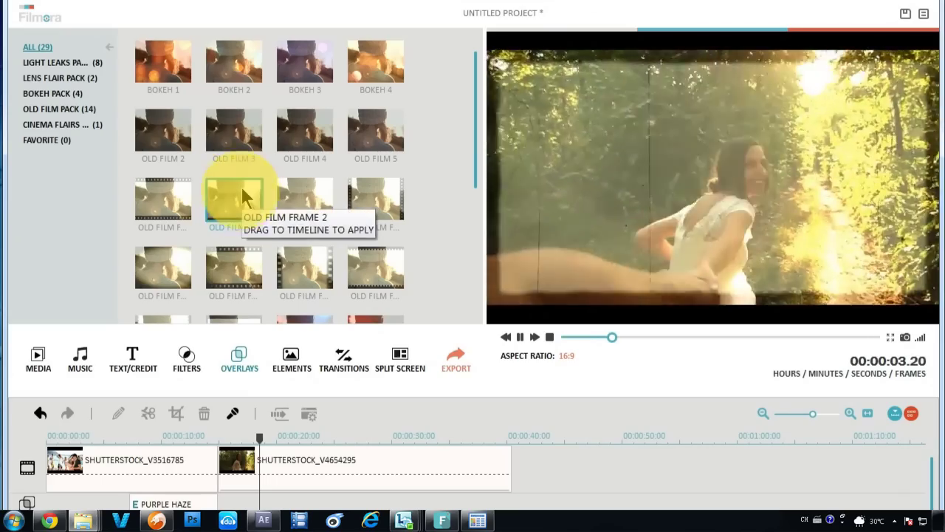
{"action": "mouse_move", "coordinate": [242, 188]}
{"action": "left_mouse_down"}
{"action": "mouse_move", "coordinate": [245, 271]}
{"action": "mouse_move", "coordinate": [226, 481]}
{"action": "left_mouse_up"}
{"action": "left_click_drag", "start_coordinate": [225, 401], "coordinate": [283, 401]}
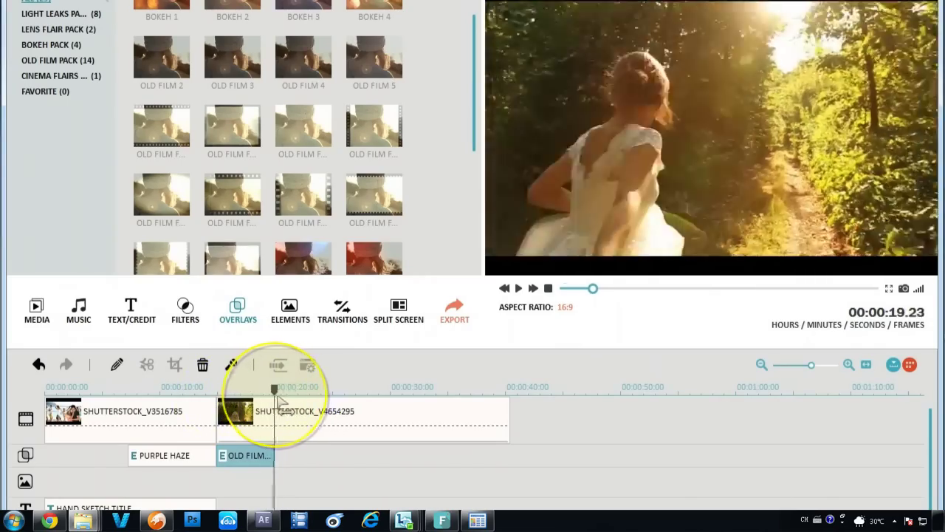
{"action": "mouse_move", "coordinate": [283, 401]}
{"action": "left_mouse_down"}
{"action": "mouse_move", "coordinate": [267, 453]}
{"action": "mouse_move", "coordinate": [509, 456]}
{"action": "left_mouse_up"}
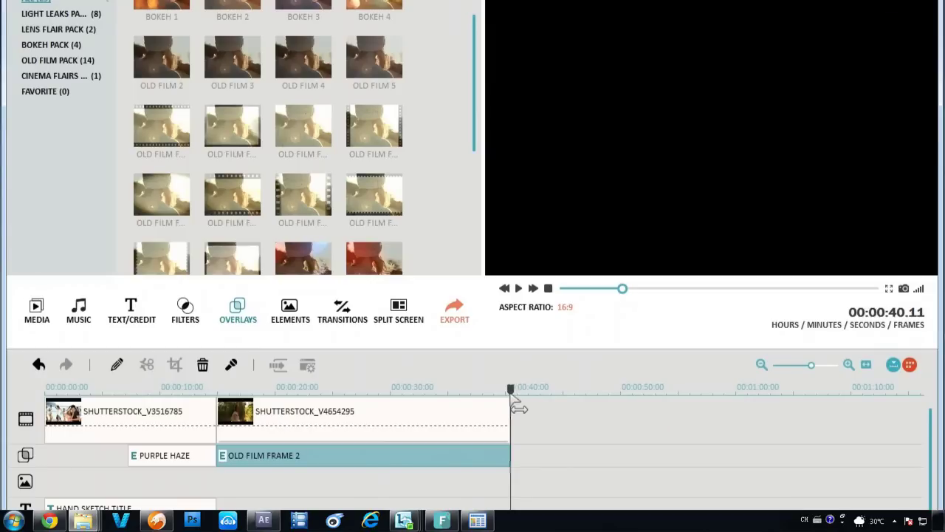
{"action": "mouse_move", "coordinate": [496, 402]}
{"action": "left_mouse_down"}
{"action": "mouse_move", "coordinate": [225, 408]}
{"action": "mouse_move", "coordinate": [217, 396]}
{"action": "left_mouse_up"}
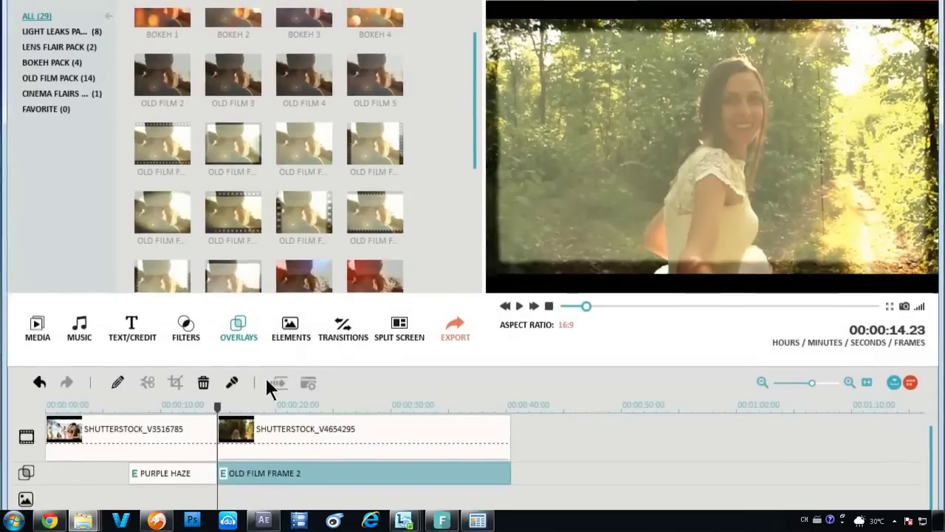
Step: Add the red LOVE 4 element at the second clip's start and preview it over the video
{"action": "left_click", "coordinate": [290, 310]}
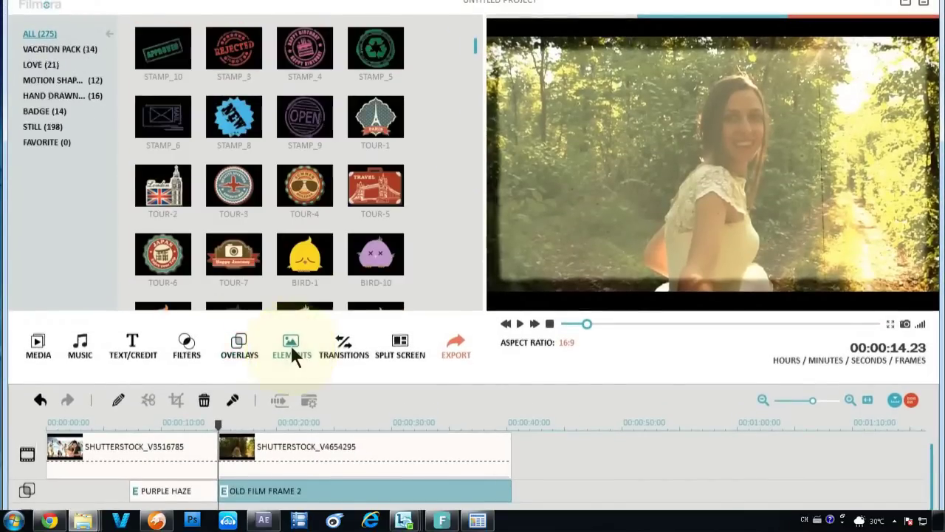
{"action": "left_click_drag", "start_coordinate": [474, 49], "coordinate": [468, 283]}
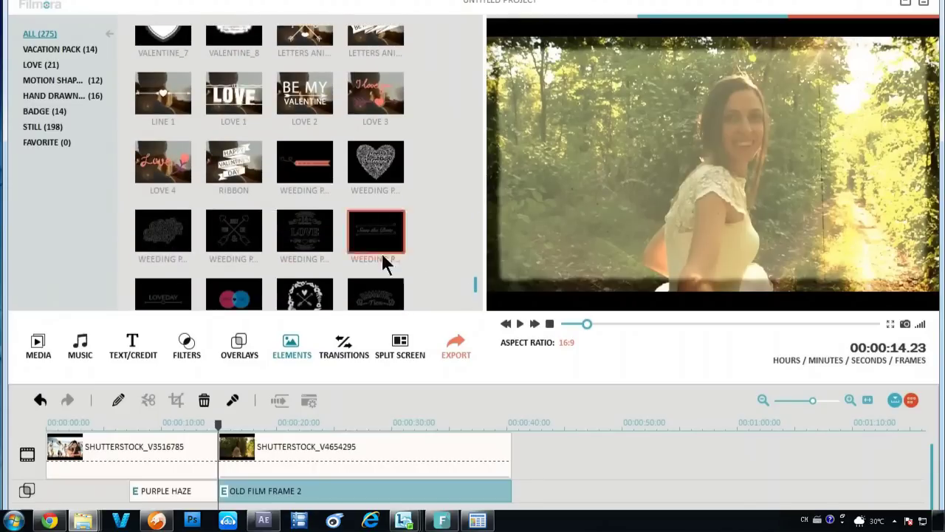
{"action": "left_click", "coordinate": [168, 175]}
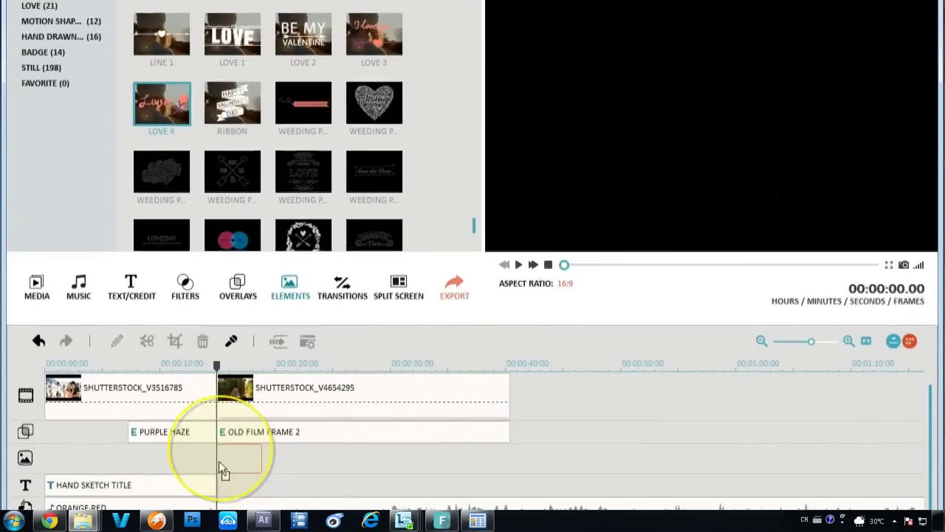
{"action": "left_click_drag", "start_coordinate": [168, 175], "coordinate": [221, 472]}
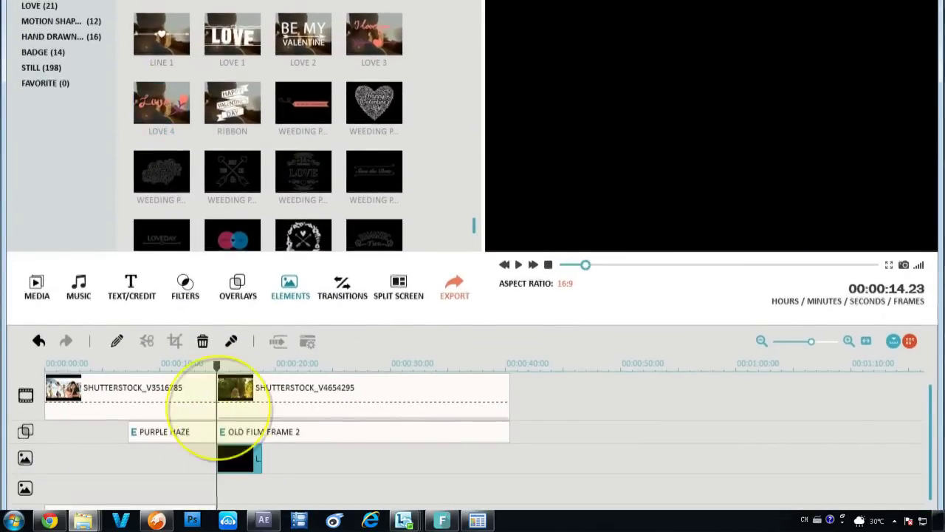
{"action": "mouse_move", "coordinate": [225, 406]}
{"action": "left_mouse_down"}
{"action": "mouse_move", "coordinate": [269, 404]}
{"action": "mouse_move", "coordinate": [238, 406]}
{"action": "left_mouse_up"}
Step: Place the BLIND_1 transition between the two clips and lengthen it
{"action": "left_click", "coordinate": [344, 323]}
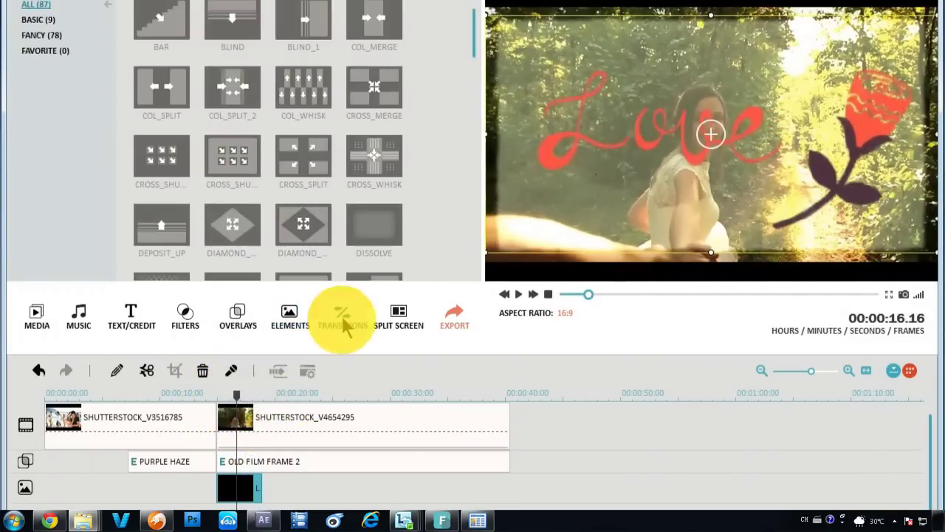
{"action": "left_click_drag", "start_coordinate": [304, 67], "coordinate": [212, 422]}
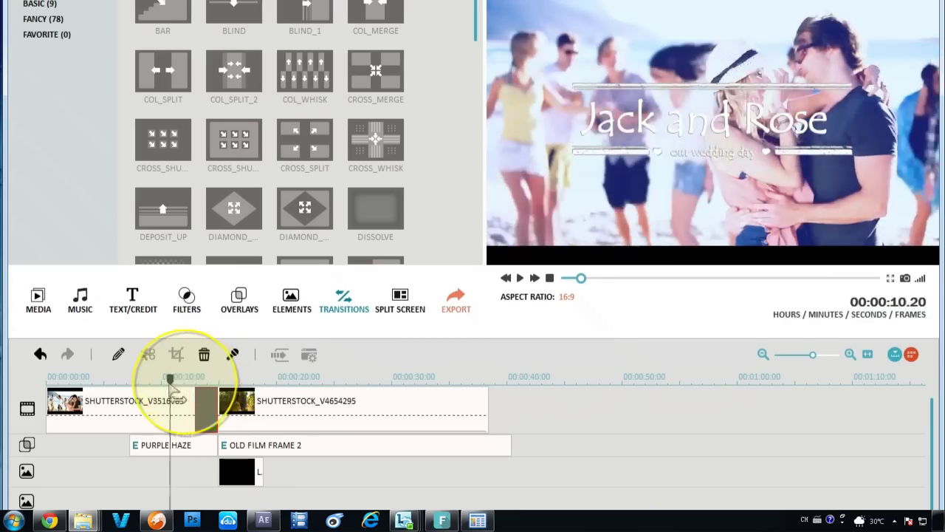
{"action": "mouse_move", "coordinate": [199, 399]}
{"action": "left_mouse_down"}
{"action": "mouse_move", "coordinate": [231, 399]}
{"action": "mouse_move", "coordinate": [146, 379]}
{"action": "left_mouse_up"}
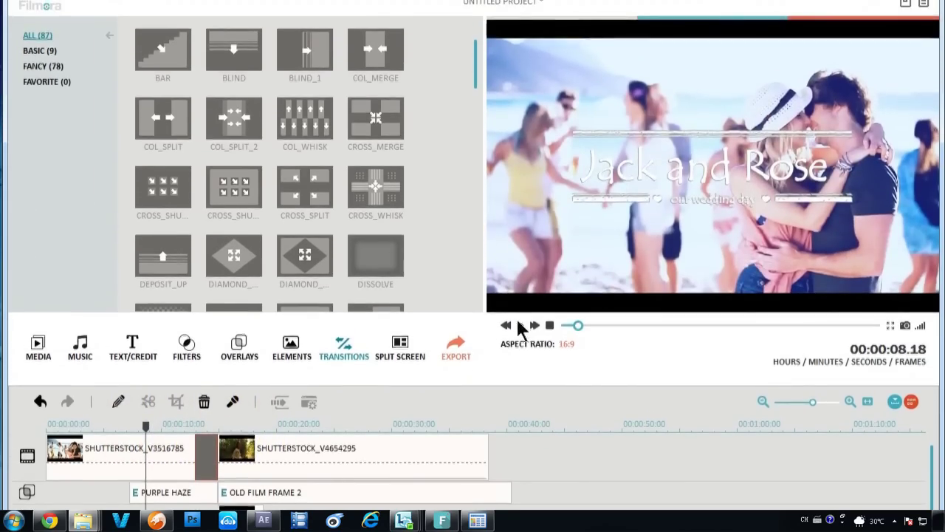
Step: Preview the transition playback, then show the split-screen presets
{"action": "left_click", "coordinate": [521, 325]}
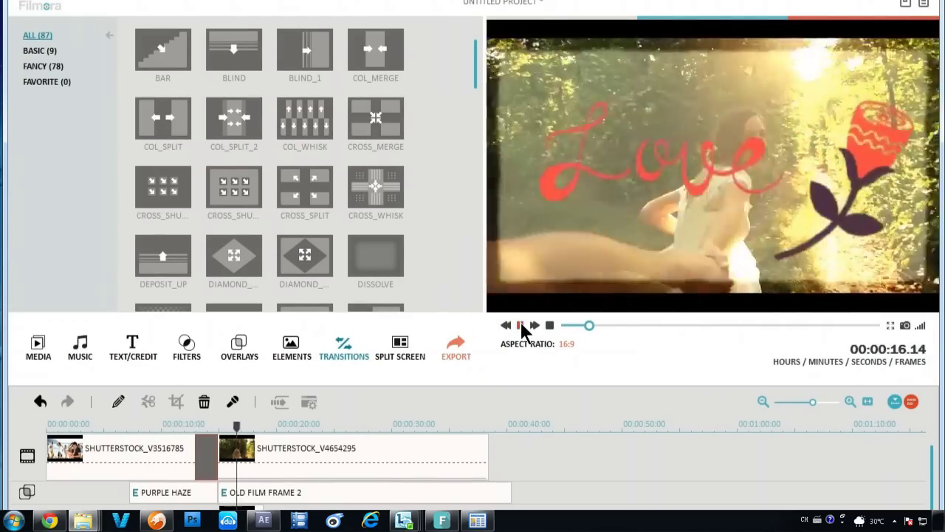
{"action": "left_click", "coordinate": [519, 325]}
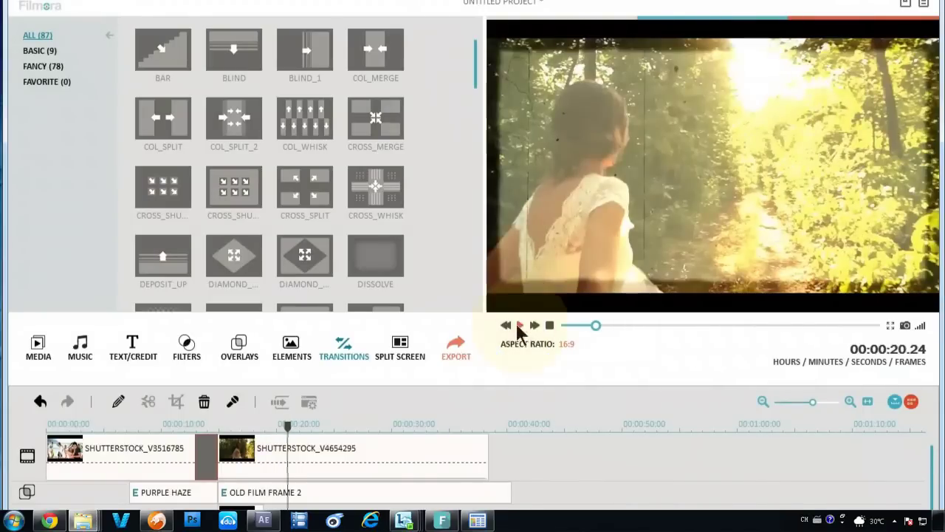
{"action": "left_click", "coordinate": [403, 353]}
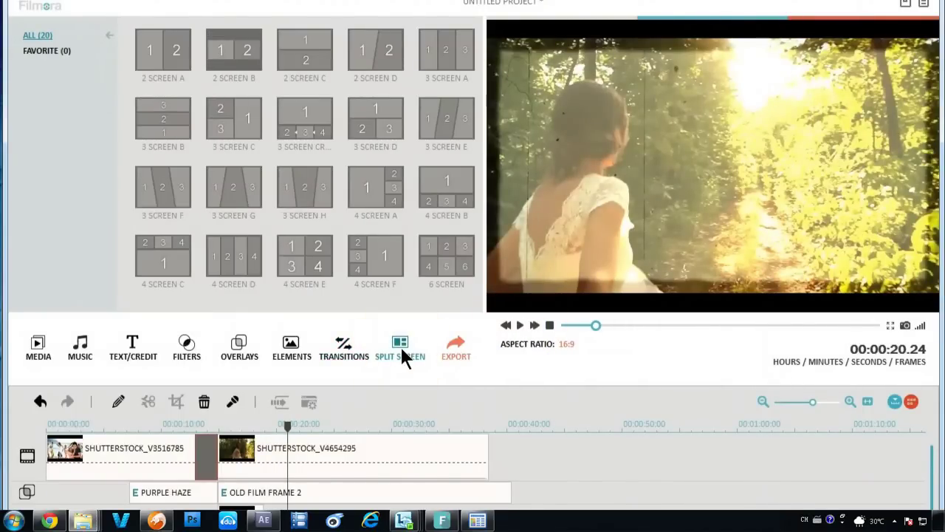
Step: Append a 2 SCREEN A split screen with the beach clip left and the forest clip right
{"action": "mouse_move", "coordinate": [166, 50]}
{"action": "left_mouse_down"}
{"action": "mouse_move", "coordinate": [517, 477]}
{"action": "mouse_move", "coordinate": [512, 465]}
{"action": "left_mouse_up"}
{"action": "left_click_drag", "start_coordinate": [233, 74], "coordinate": [375, 90]}
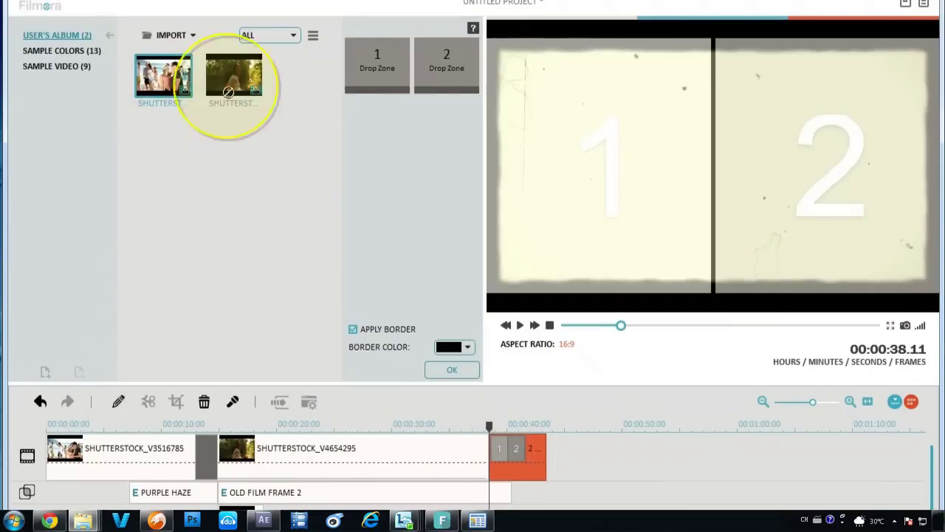
{"action": "left_click_drag", "start_coordinate": [234, 73], "coordinate": [424, 87]}
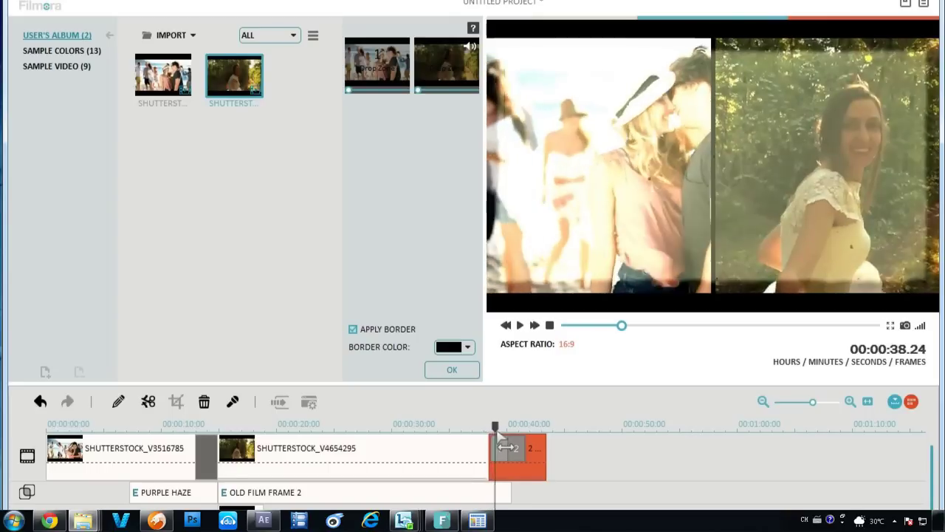
{"action": "mouse_move", "coordinate": [521, 447]}
{"action": "left_mouse_down"}
{"action": "mouse_move", "coordinate": [469, 446]}
{"action": "mouse_move", "coordinate": [512, 447]}
{"action": "left_mouse_up"}
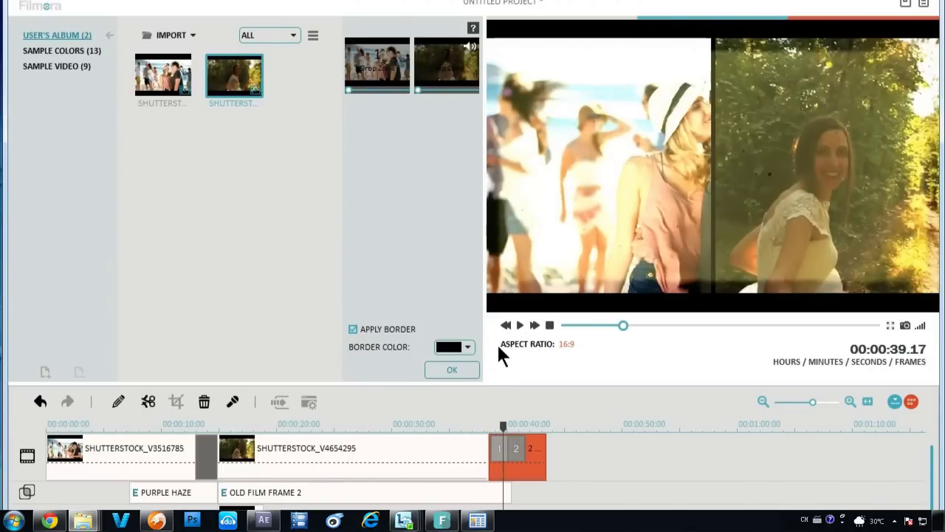
{"action": "left_click", "coordinate": [451, 370]}
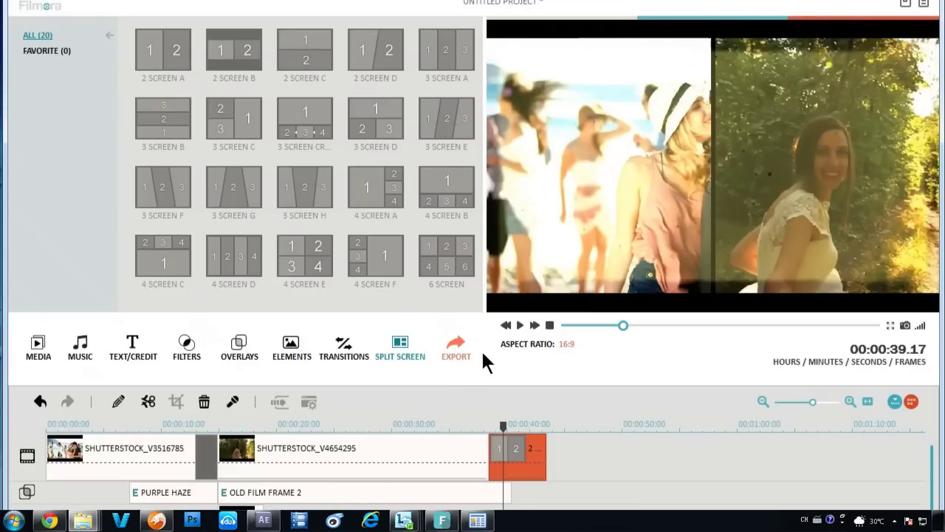
Step: Open the export settings with MOV format, file name love2, at 1280×720
{"action": "left_click", "coordinate": [460, 358]}
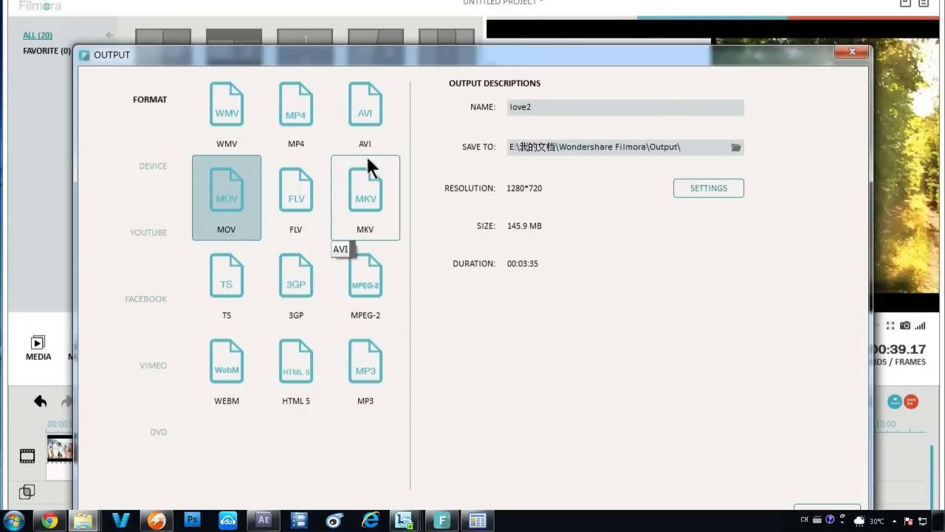
{"action": "left_click", "coordinate": [154, 166]}
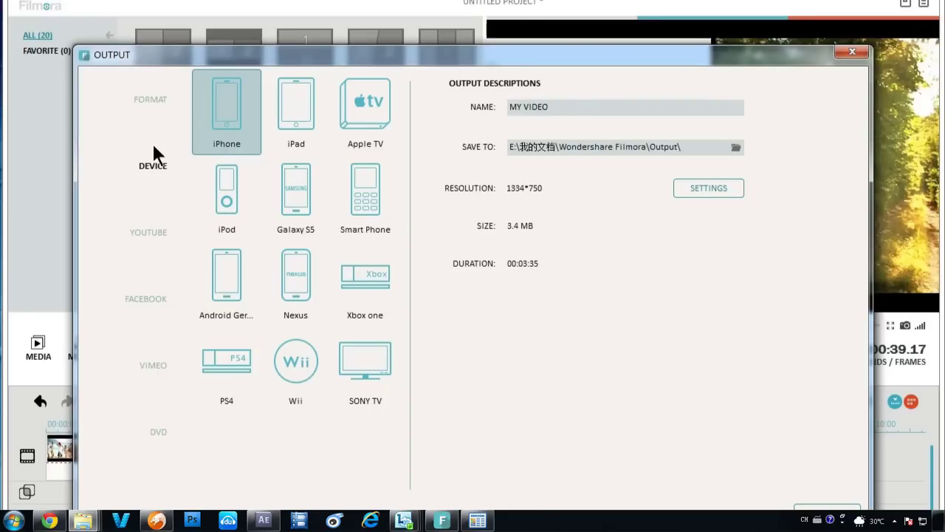
{"action": "left_click", "coordinate": [151, 102]}
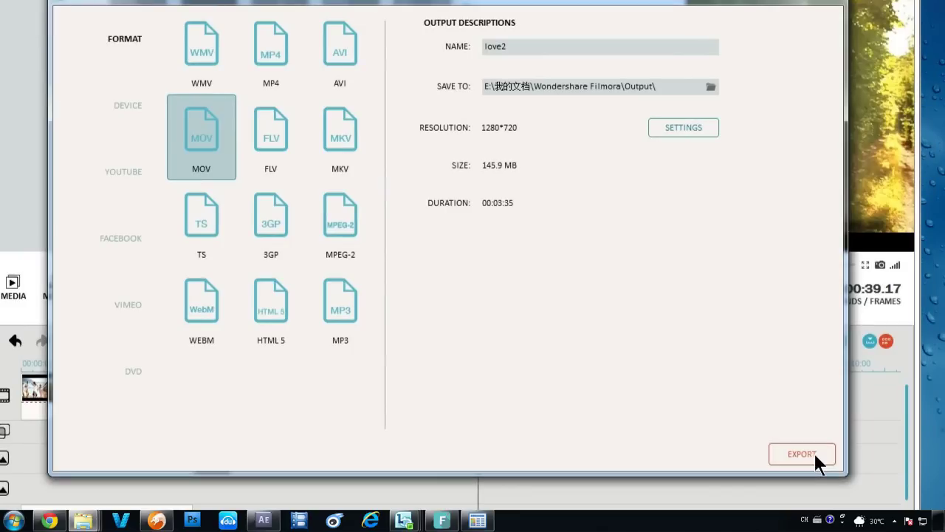
Step: Export the wedding project as the MOV file love2
{"action": "left_click", "coordinate": [813, 452]}
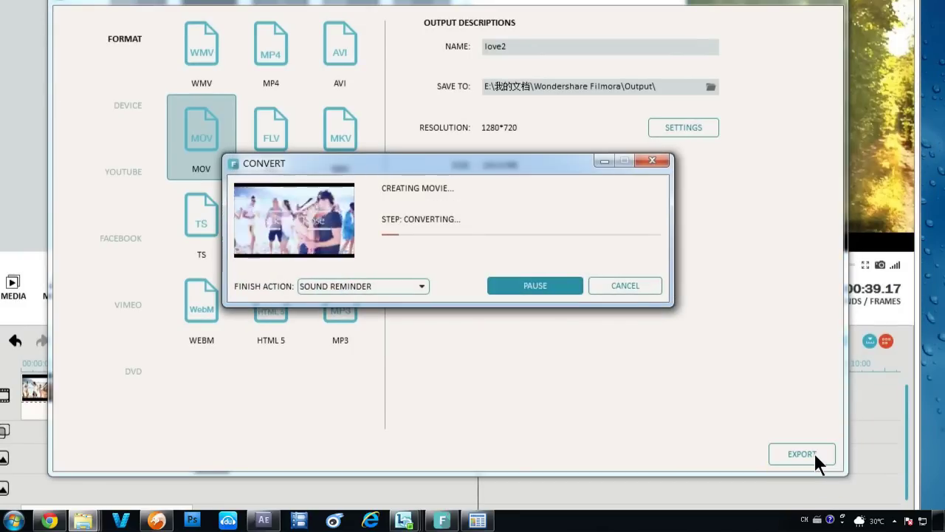